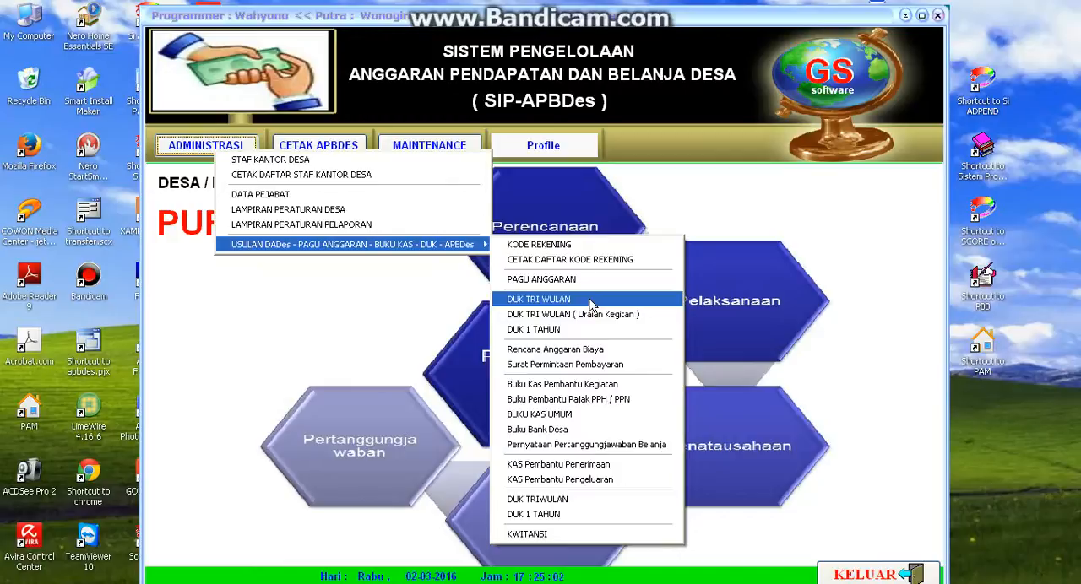
- Open the DUK TRI WULAN form and start a new entry for budget year 2016
click(591, 301)
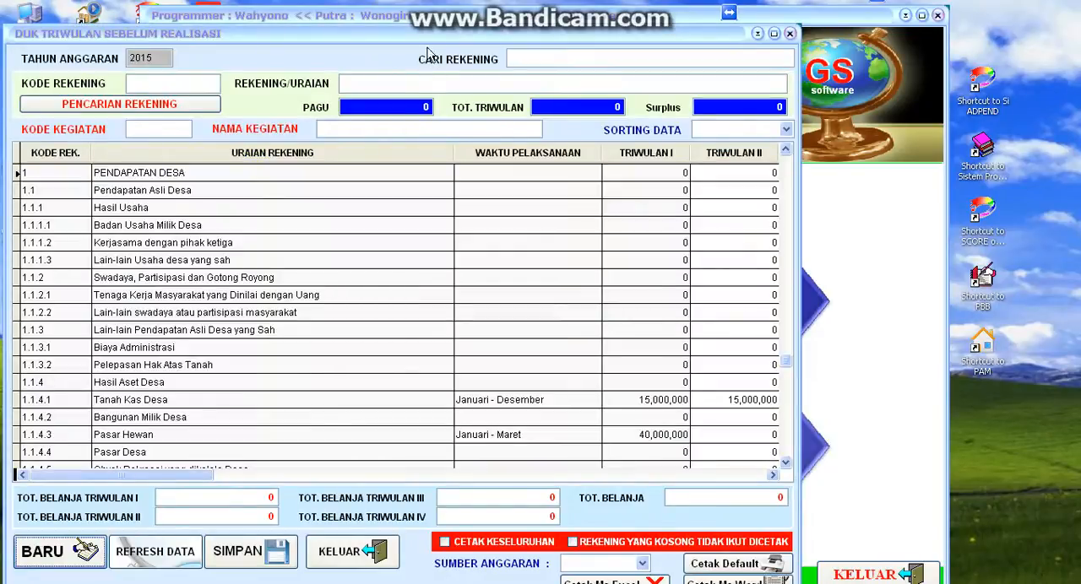
drag(428, 38, 573, 38)
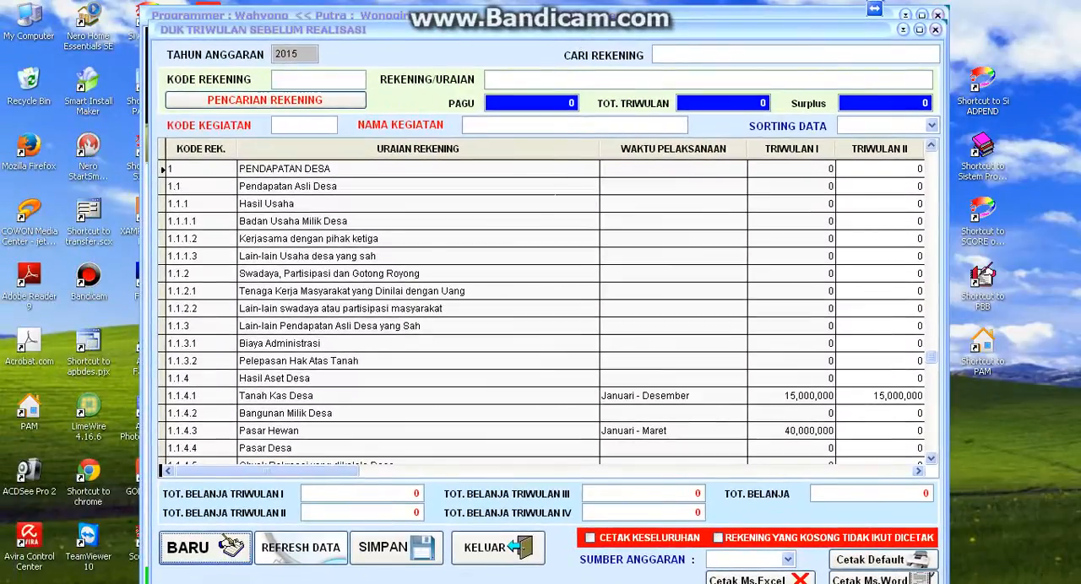
click(194, 562)
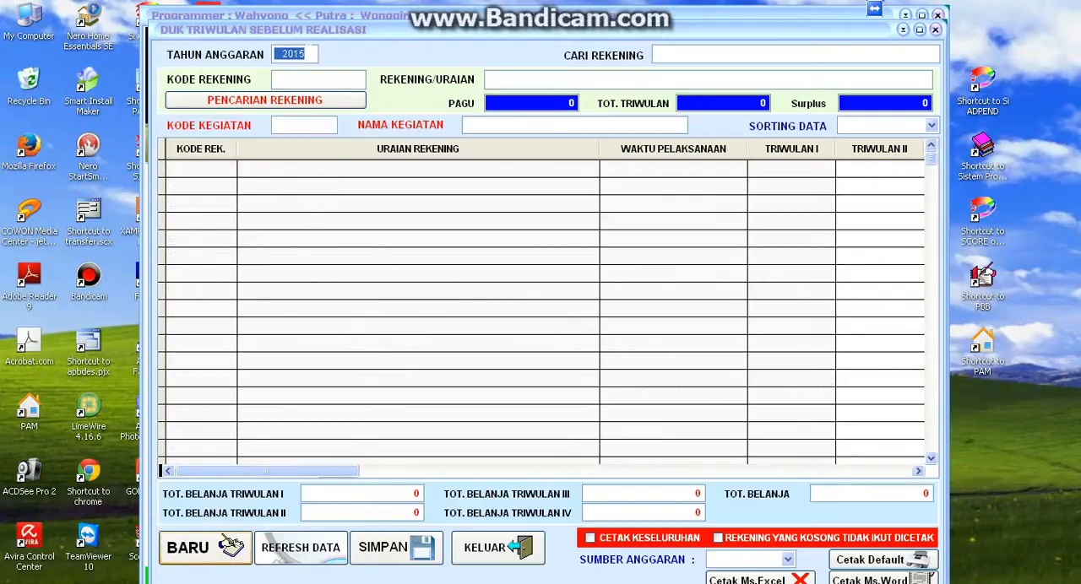
text(2016)
key(Return)
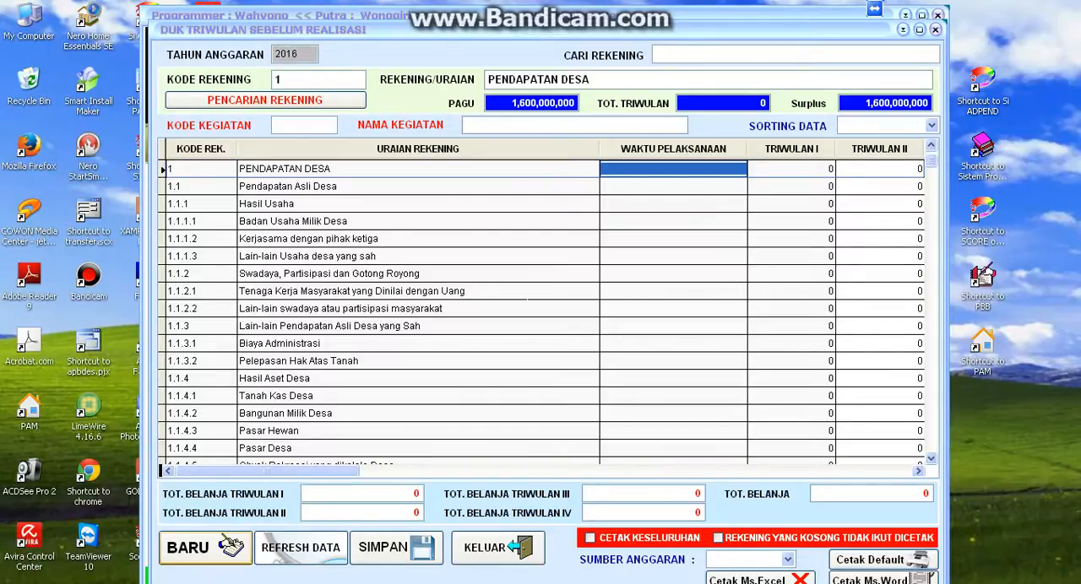
- Examine the budget ceilings of the village income accounts, going through the rows around Hasil Aset Desa and ending on Tanah Kas Desa
click(418, 169)
key(Down)
key(Down)
key(Down)
key(Down)
key(Down)
key(Down)
key(Down)
key(Down)
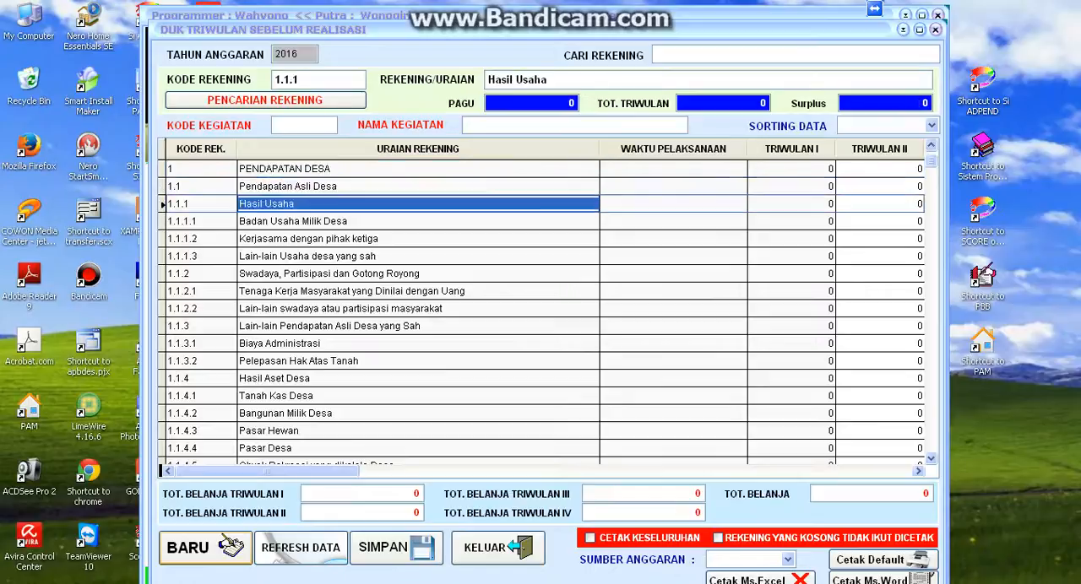
key(Down)
key(Down)
key(Down)
key(Down)
key(Down)
key(Down)
key(Down)
key(Down)
key(Down)
key(Down)
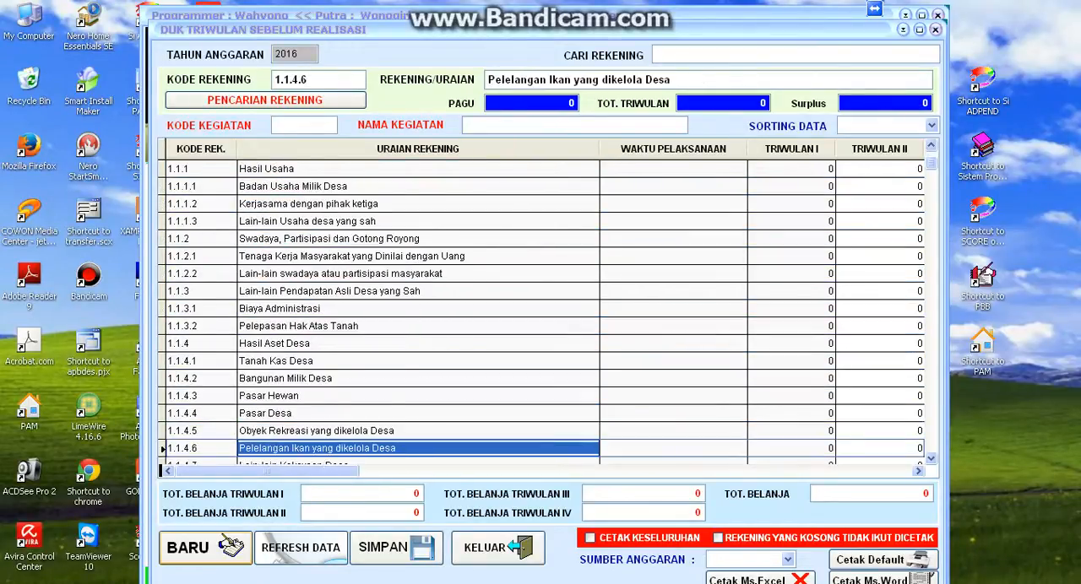
key(Up)
key(Up)
key(Up)
key(Up)
key(Up)
key(Up)
key(Up)
key(Down)
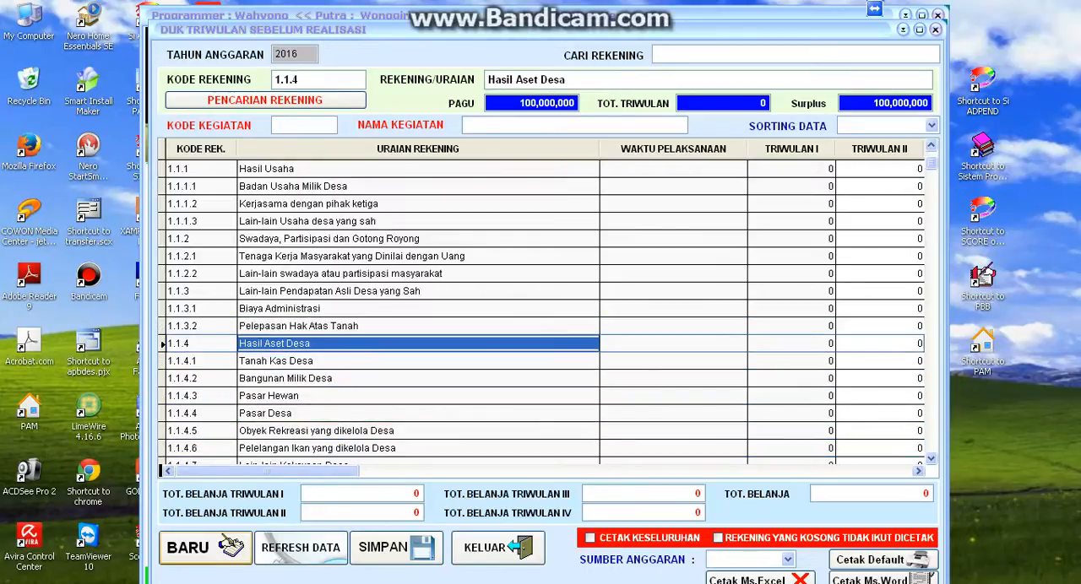
key(Down)
key(Down)
key(Up)
key(Up)
key(Up)
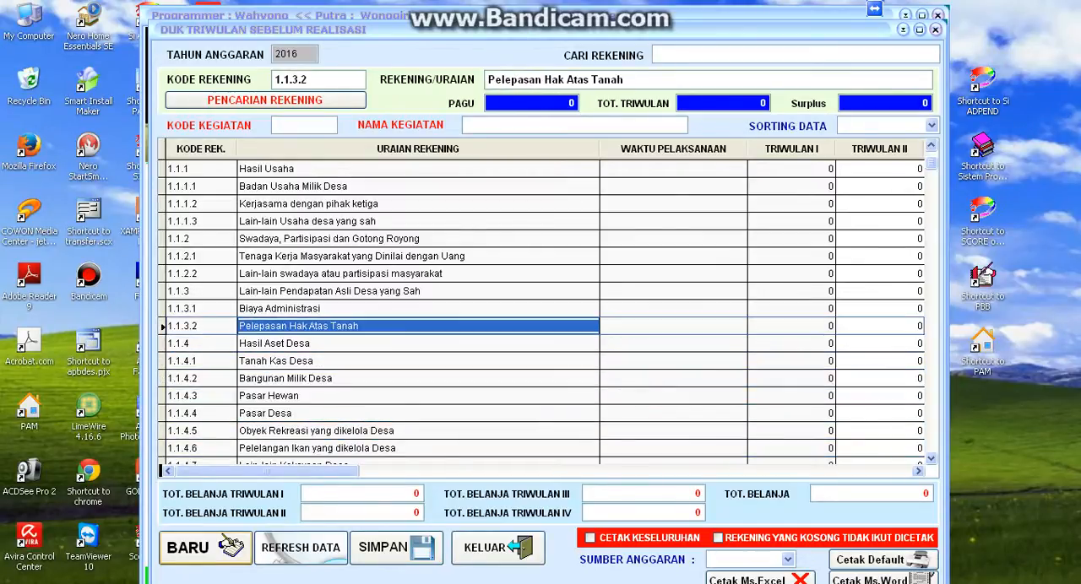
key(Down)
key(Down)
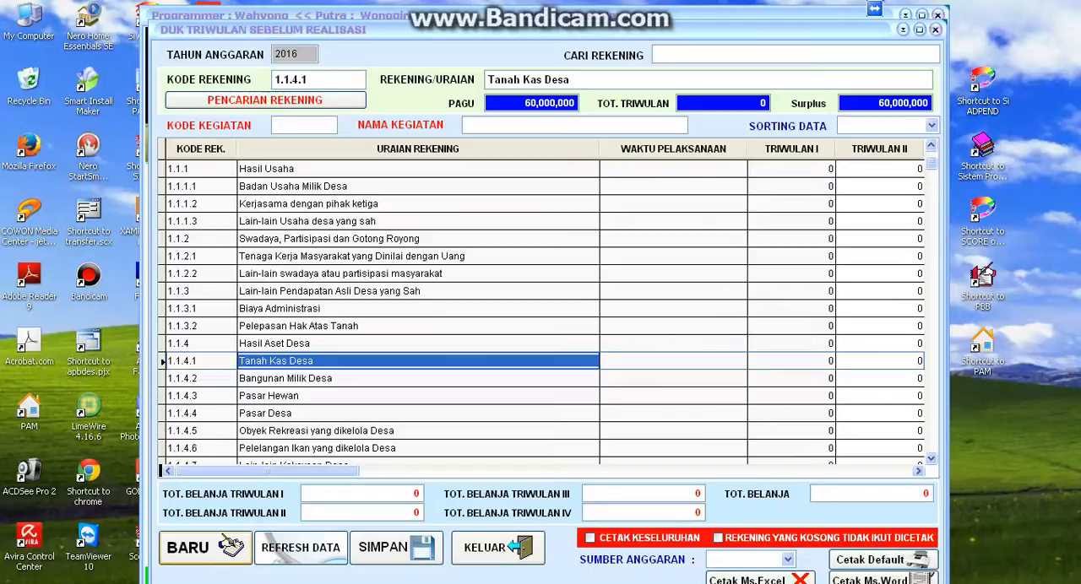
key(Down)
key(Up)
- Set the Waktu Pelaksanaan of account 1.1.4.1 Tanah Kas Desa to "Januari - Desember"
click(673, 362)
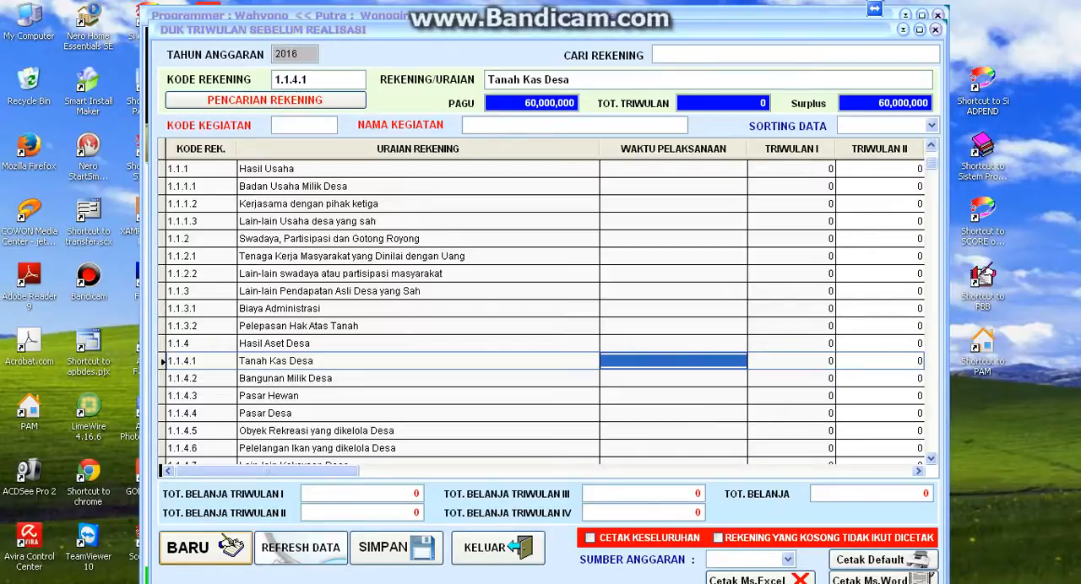
text(J)
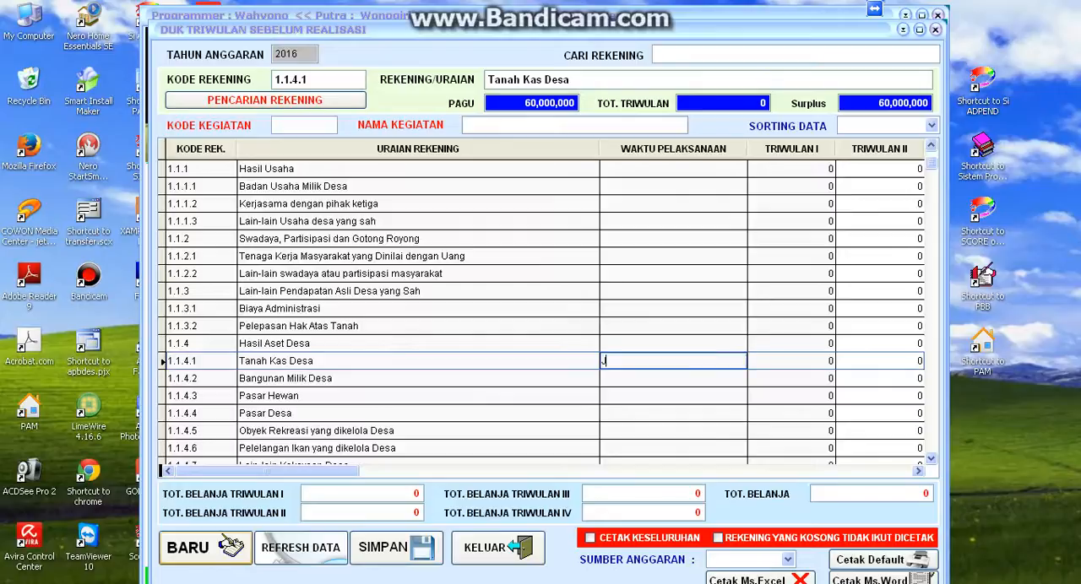
text(anuari - Desember)
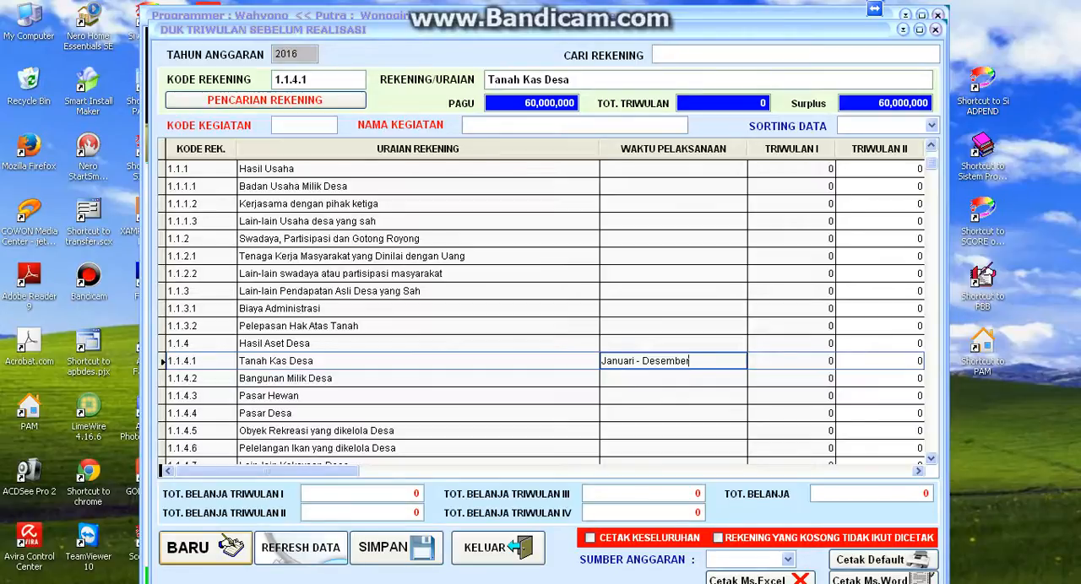
key(Tab)
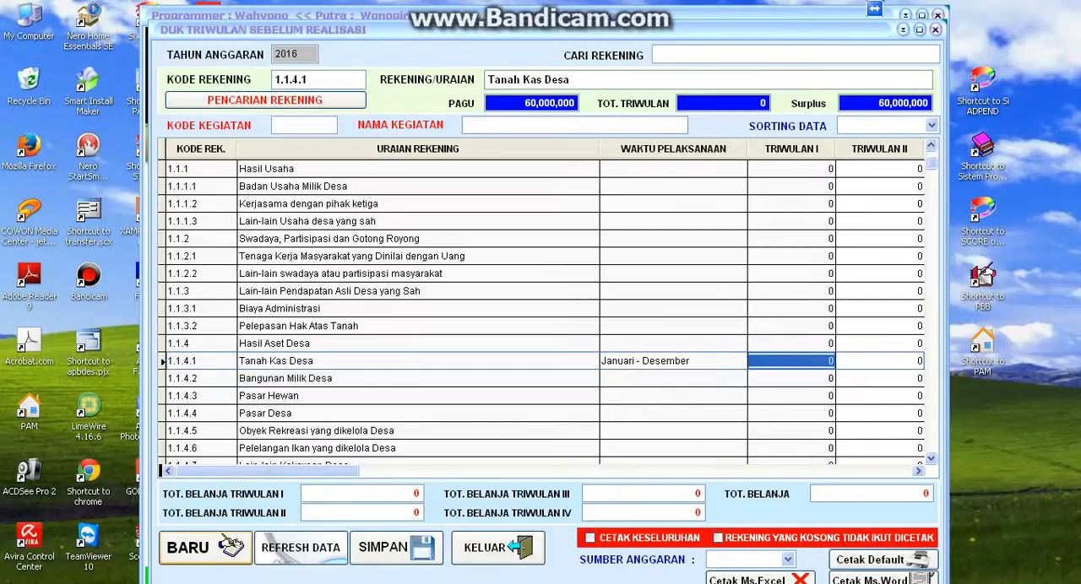
- Enter 30,000,000 for Triwulan I and 20,000,000 for Triwulan II in the Tanah Kas Desa row
key(Tab)
key(Tab)
key(Tab)
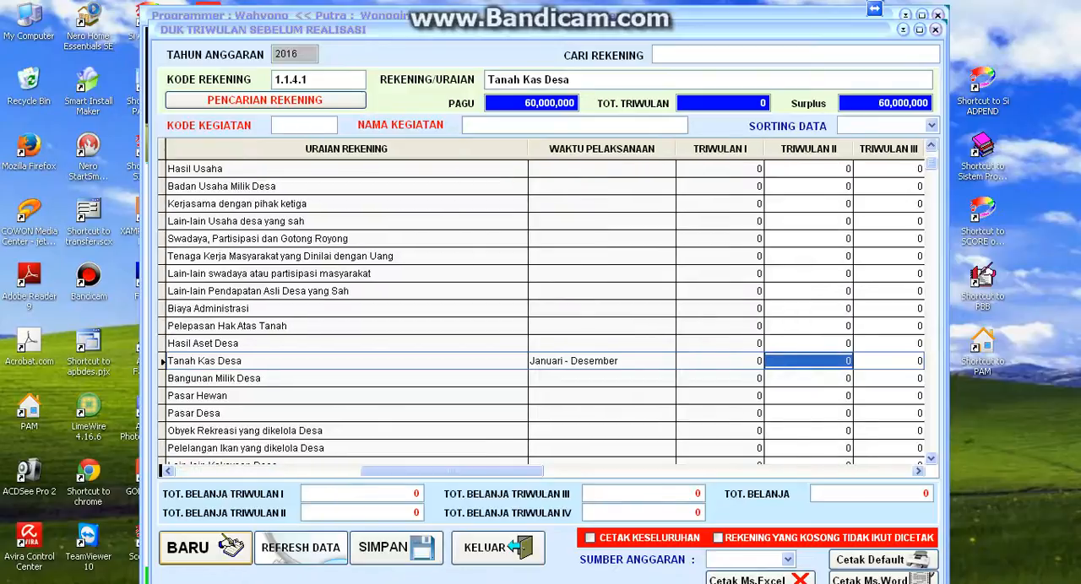
key(Left)
key(Left)
key(Left)
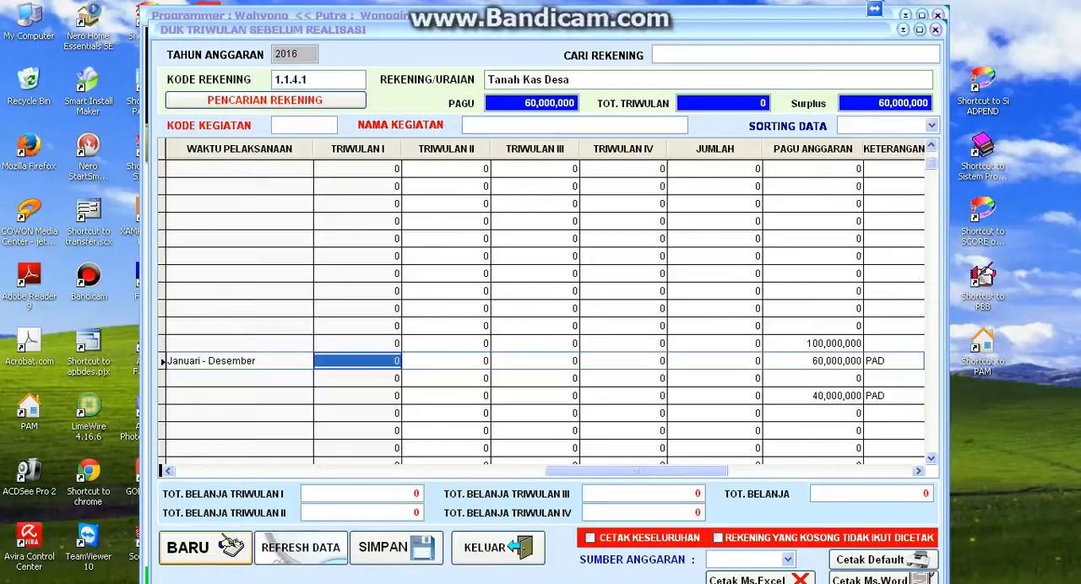
text(300,000,0)
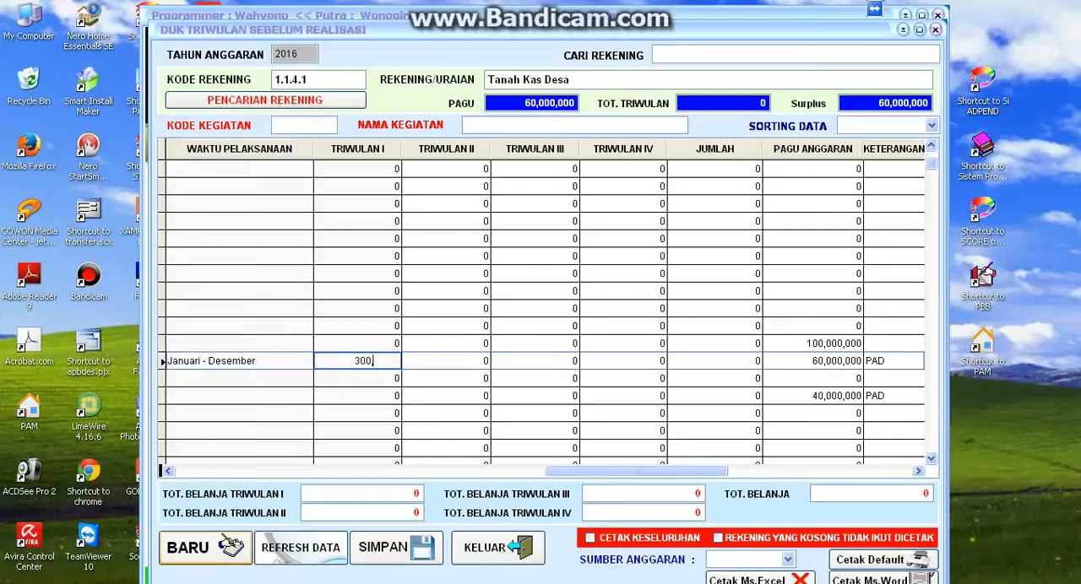
text(0)
key(Tab)
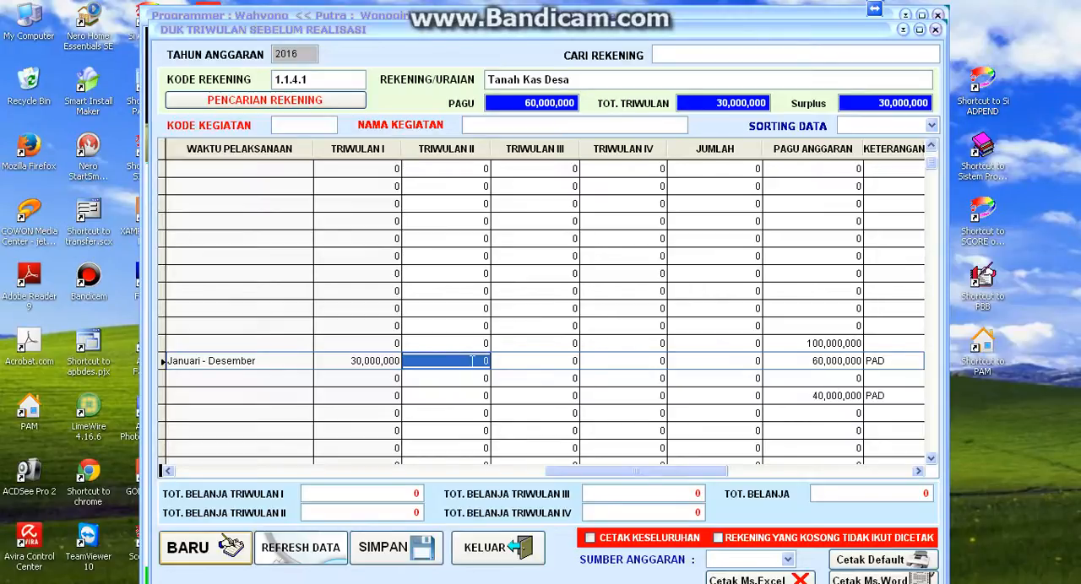
text(200,000,00)
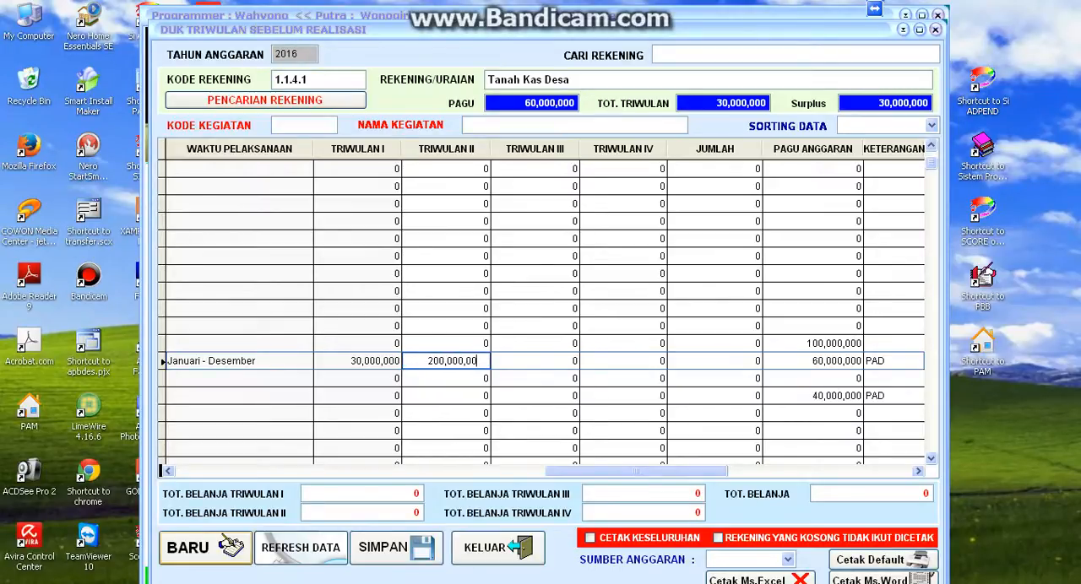
key(Tab)
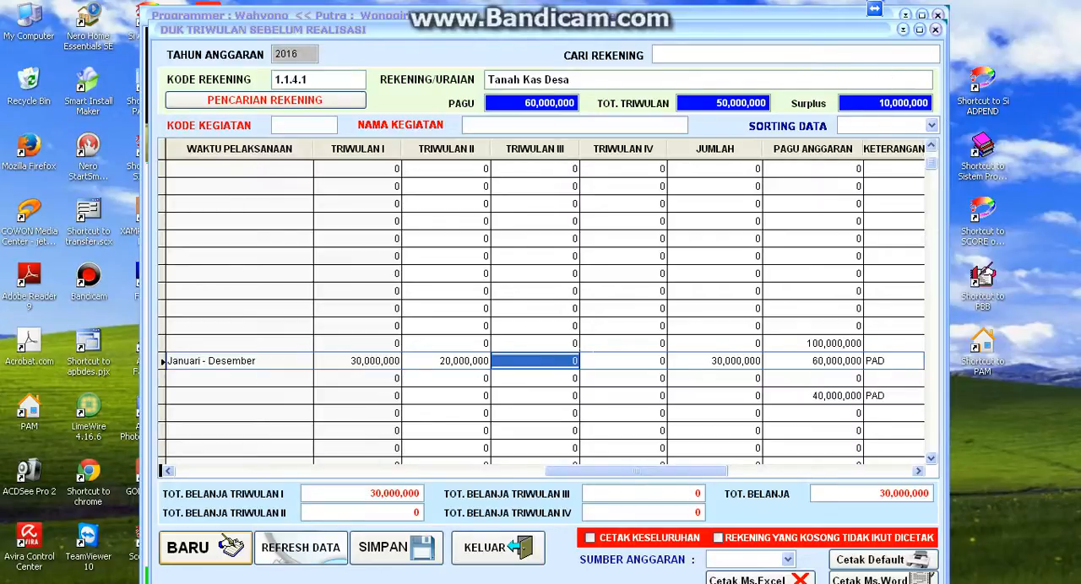
- Enter 5,000,000 each for Triwulan III and Triwulan IV of Tanah Kas Desa and update the row's Jumlah
text(5000000)
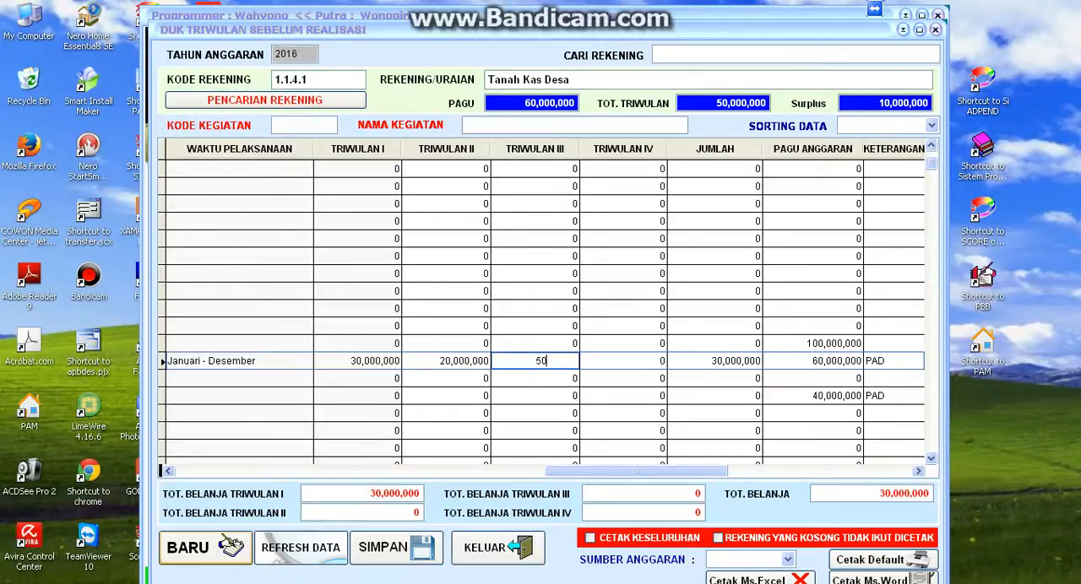
key(Return)
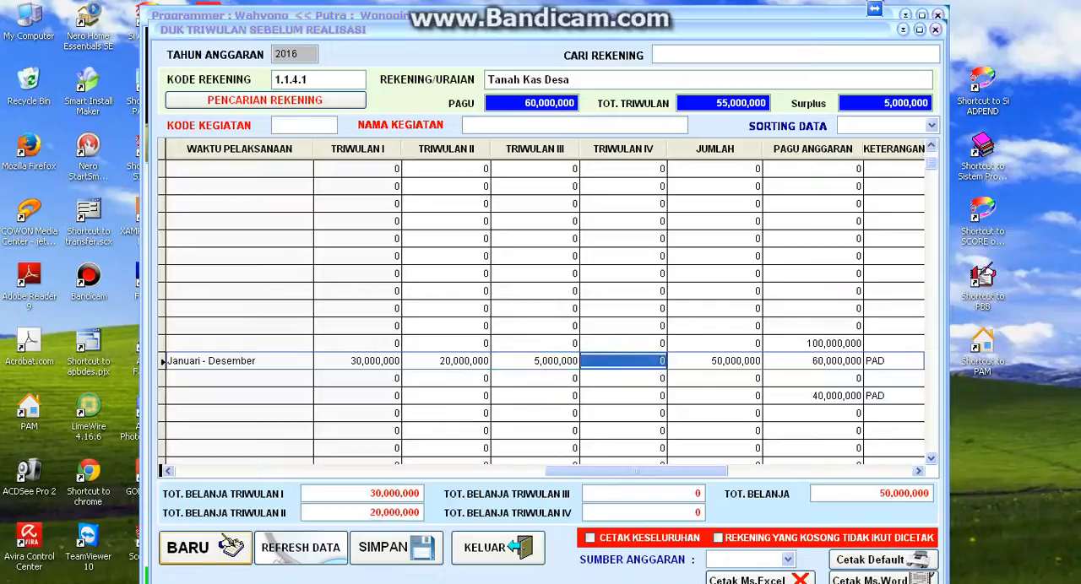
text(5,000,00)
text(0)
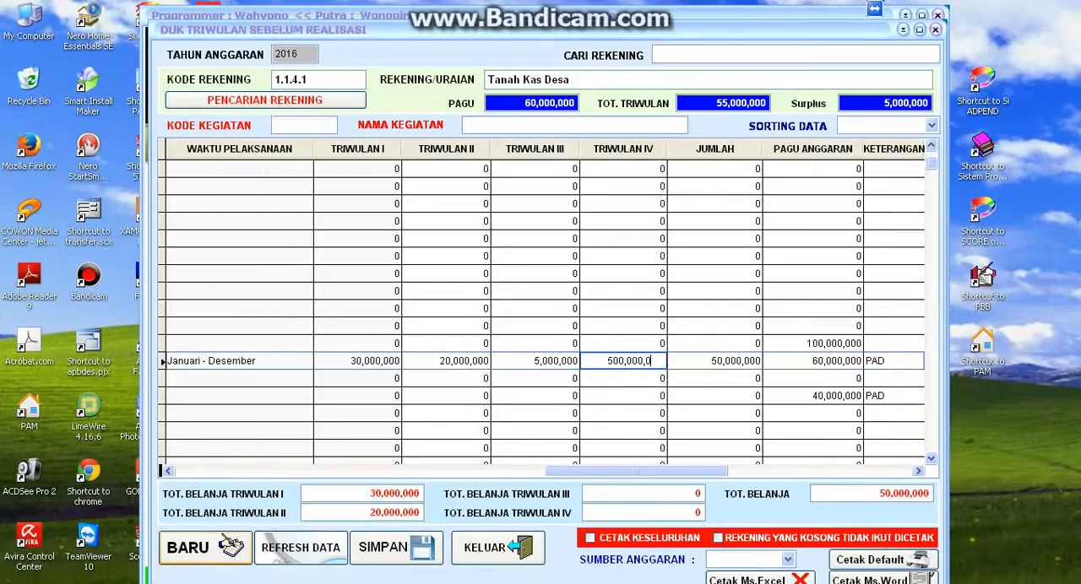
key(Return)
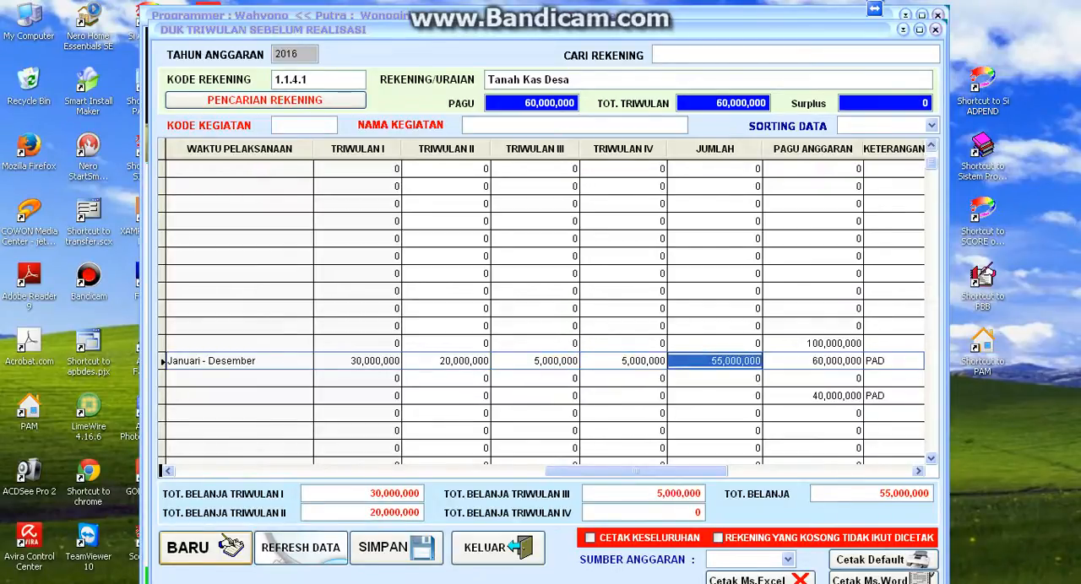
key(Return)
key(Return)
key(Return)
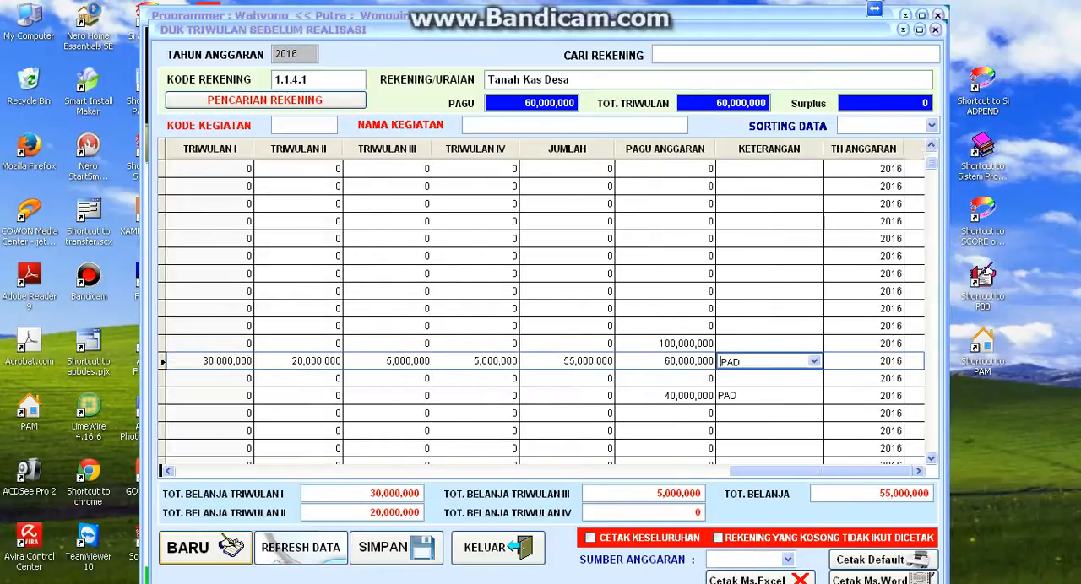
key(Return)
key(Return)
key(Return)
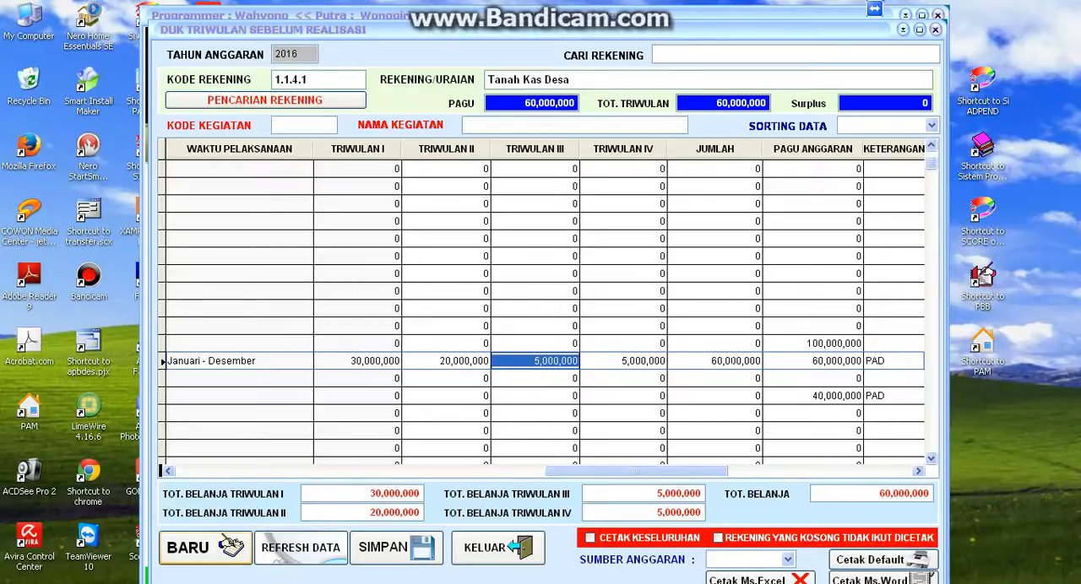
- Clear the Triwulan I through IV amounts in the Tanah Kas Desa row
key(Left)
key(Left)
key(Delete)
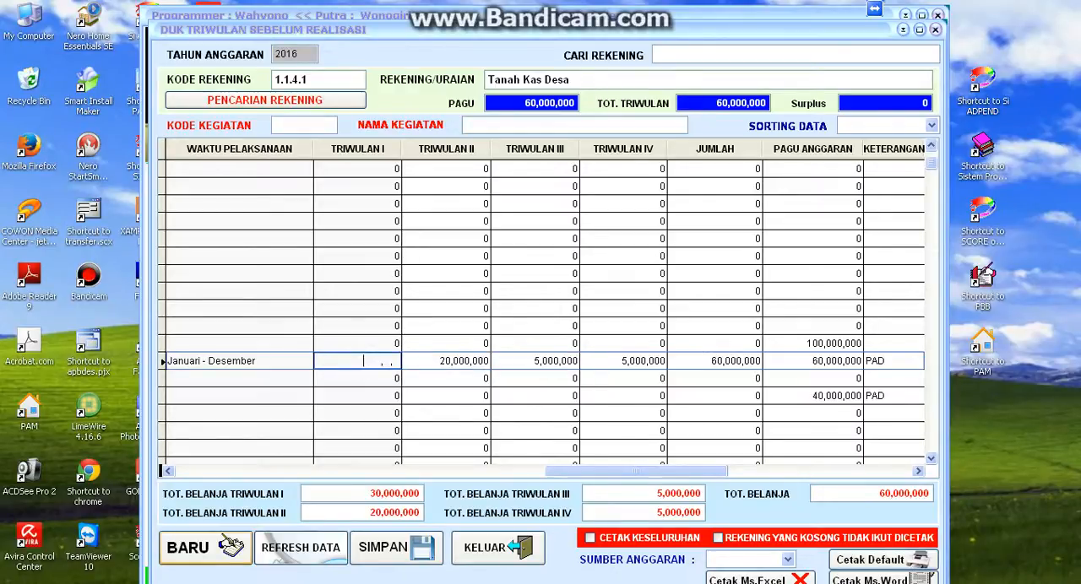
key(Return)
key(Delete)
key(Return)
key(Delete)
key(Return)
key(Delete)
key(Return)
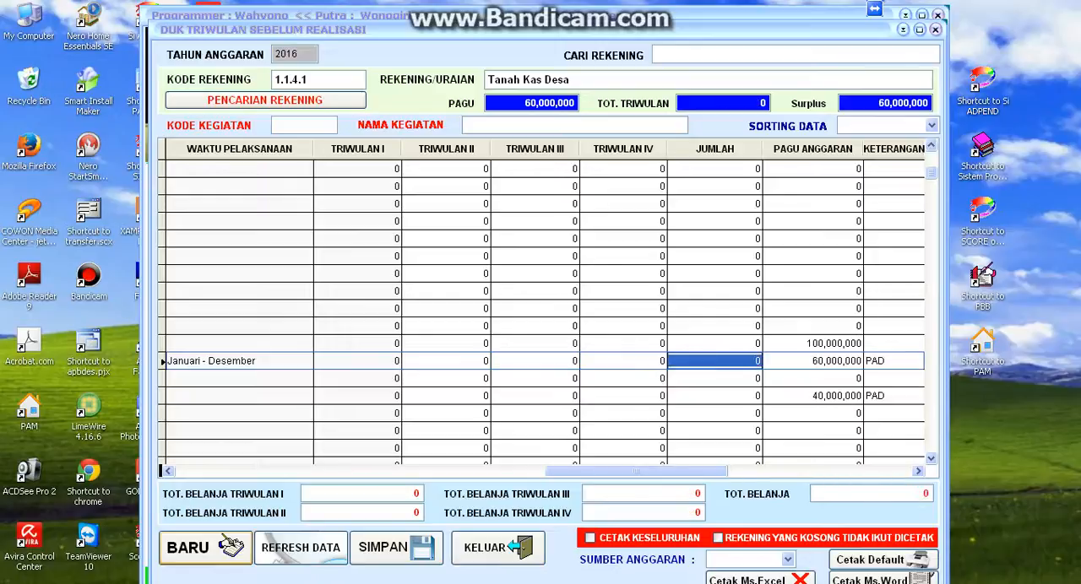
- Enter 25 as the percentage share for each of Triwulan I through IV in the Tanah Kas Desa row
key(Left)
key(Left)
key(Left)
key(Left)
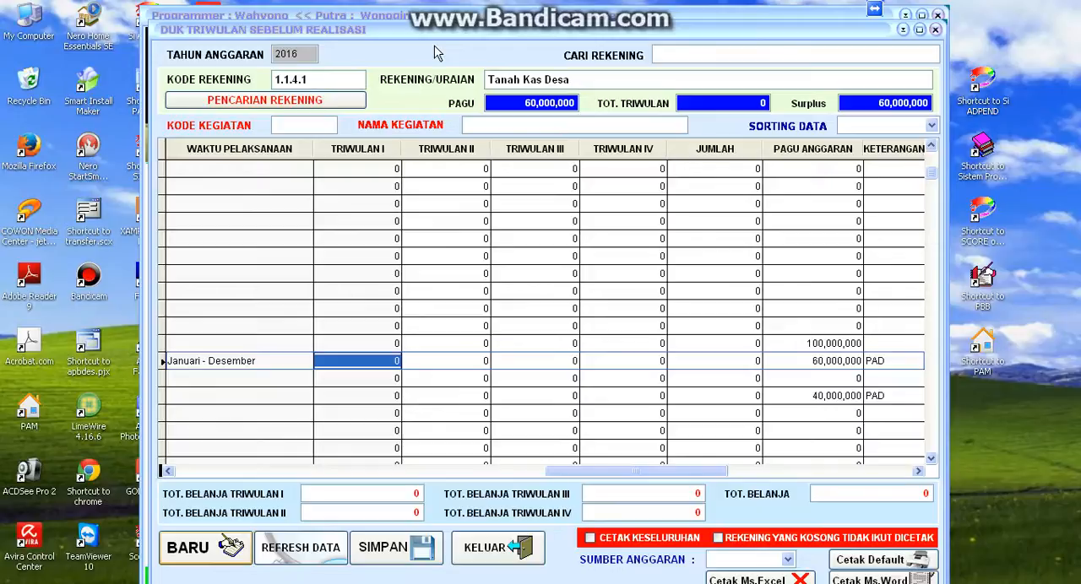
text(25)
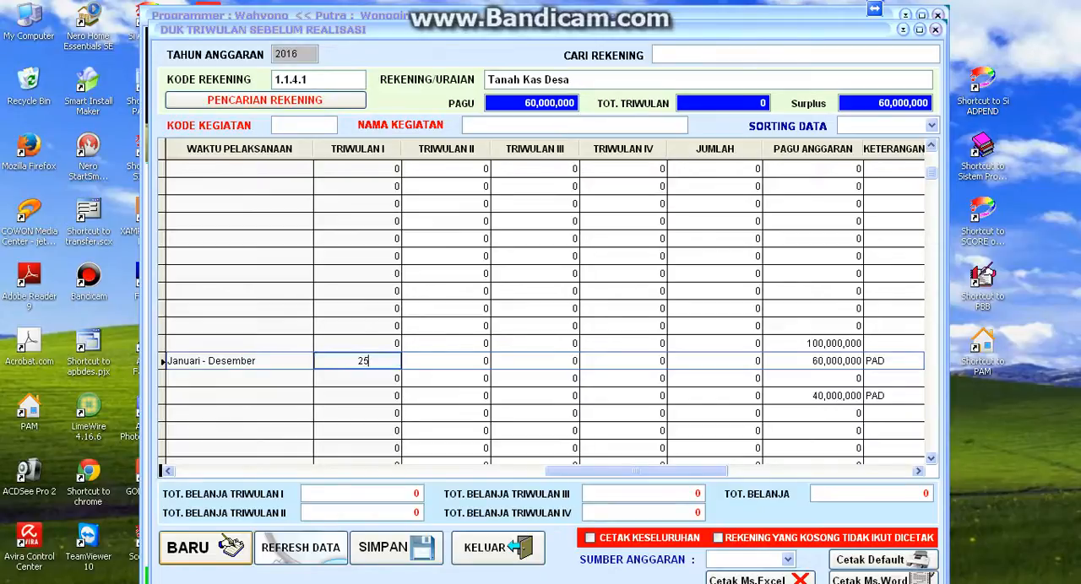
key(Tab)
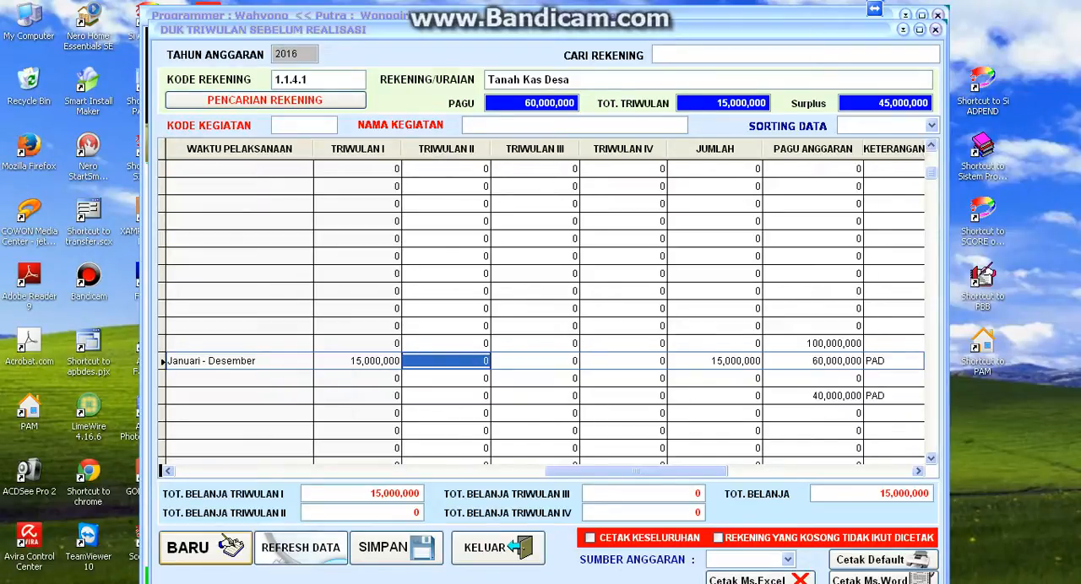
text(25)
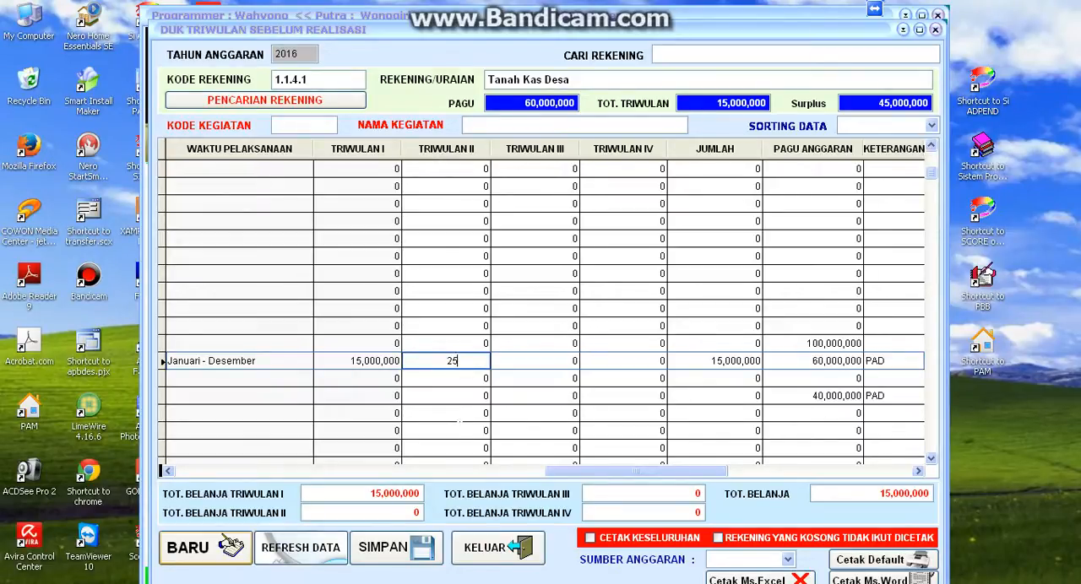
key(Tab)
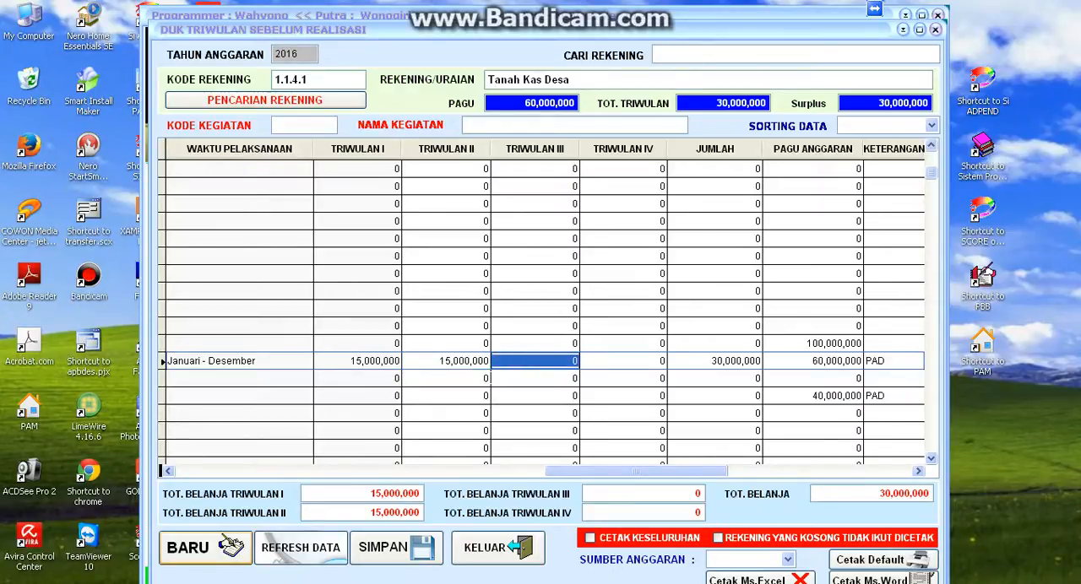
text(25)
key(Tab)
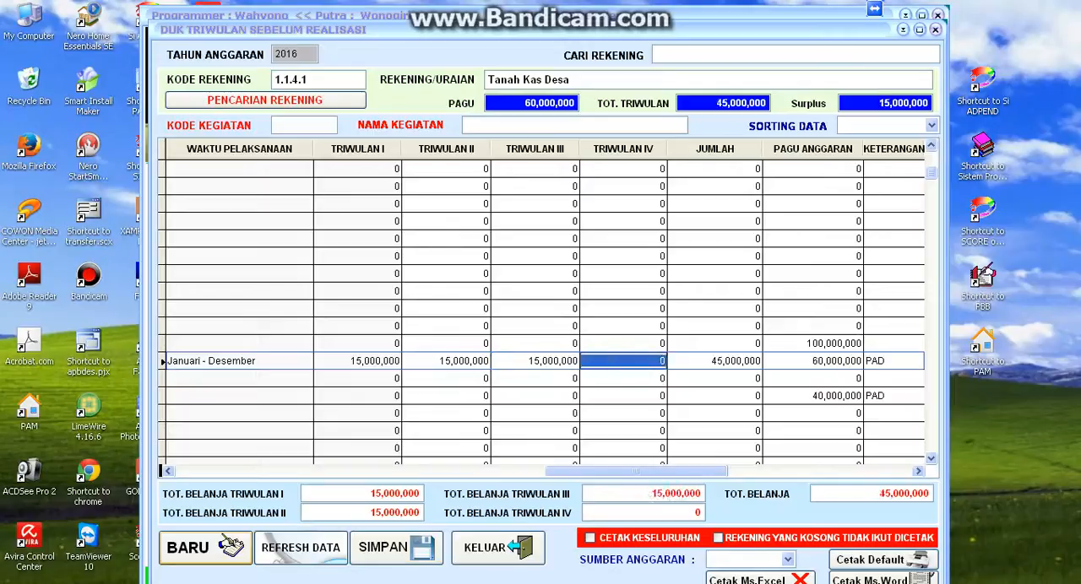
text(25)
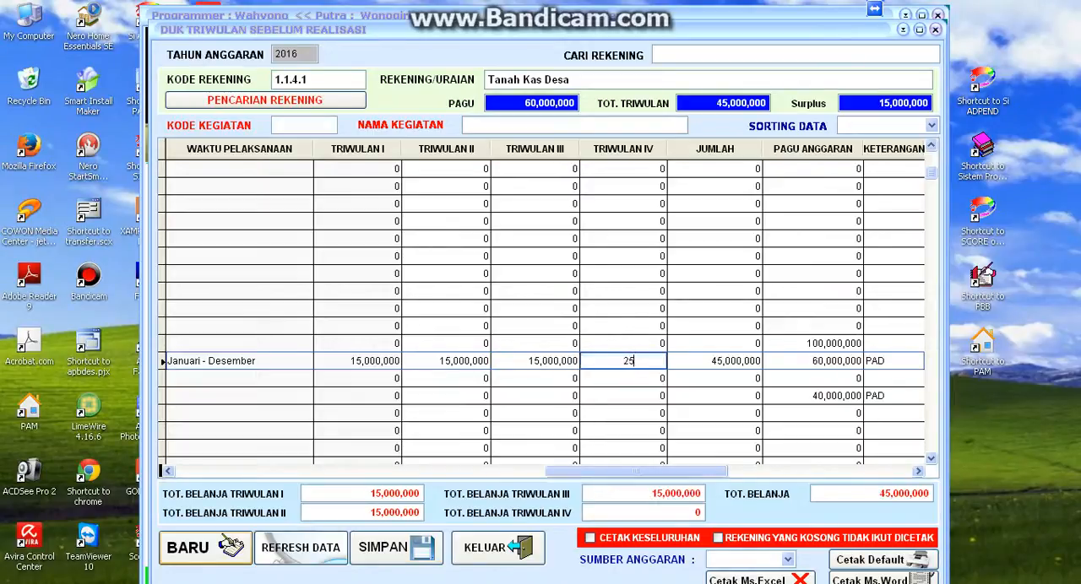
key(Tab)
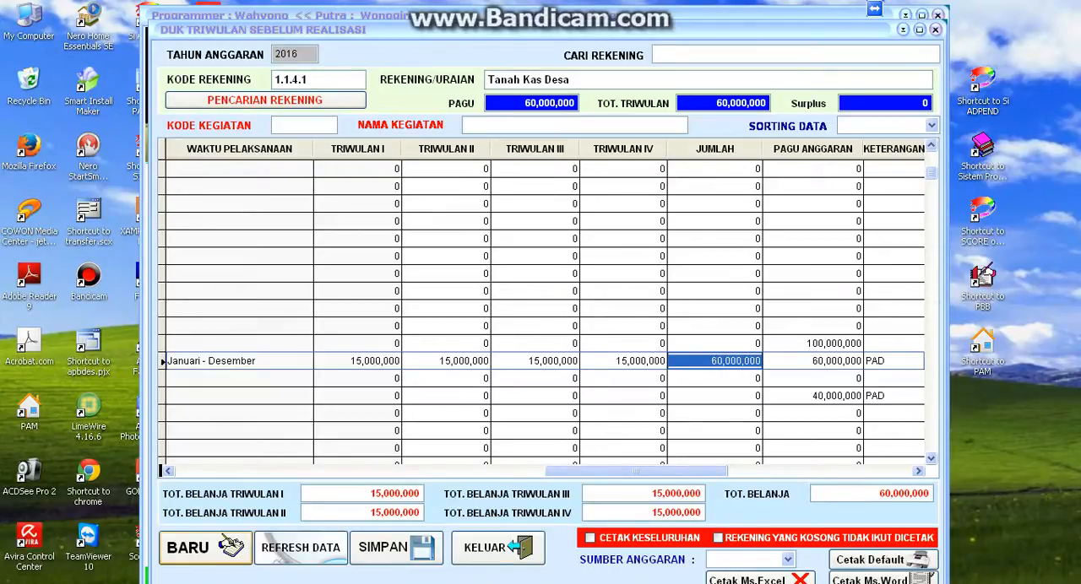
- Try to set Triwulan IV of Tanah Kas Desa to 24,000,000 and dismiss the resulting notice
click(619, 363)
key(BackSpace)
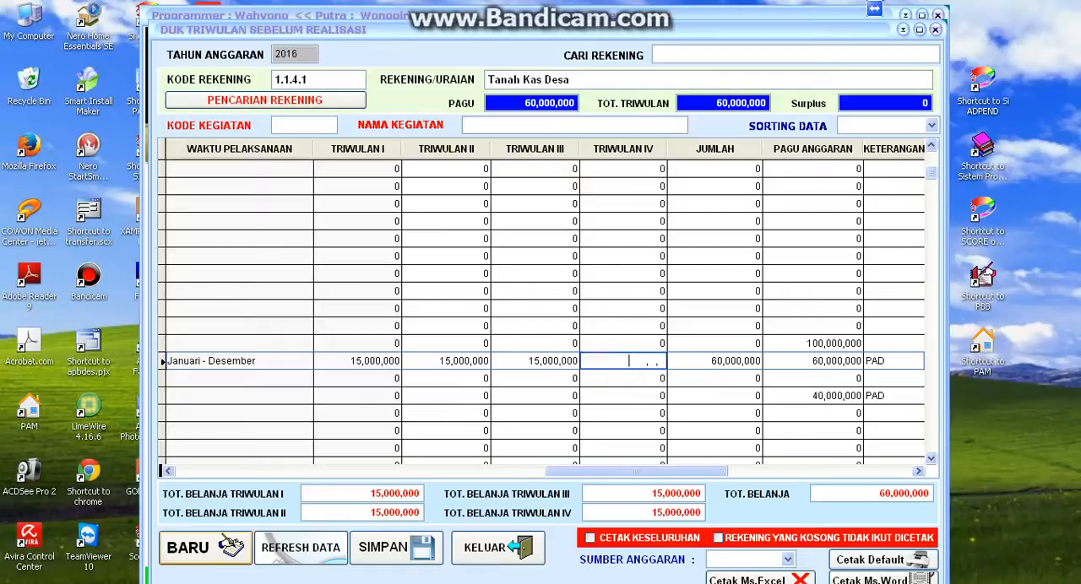
text(40)
key(BackSpace)
key(BackSpace)
text(24000000)
key(Return)
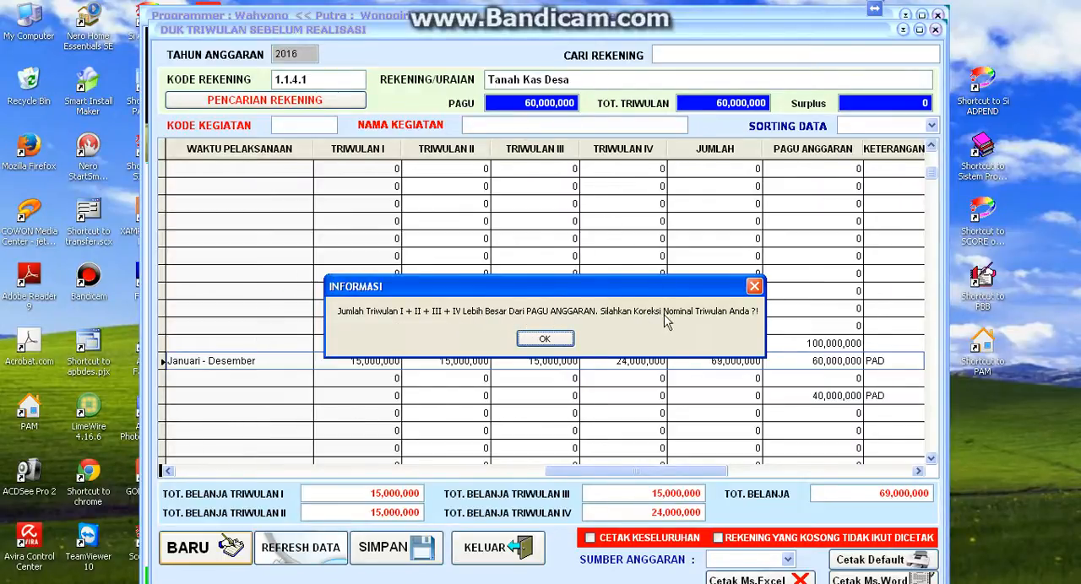
click(545, 339)
click(545, 339)
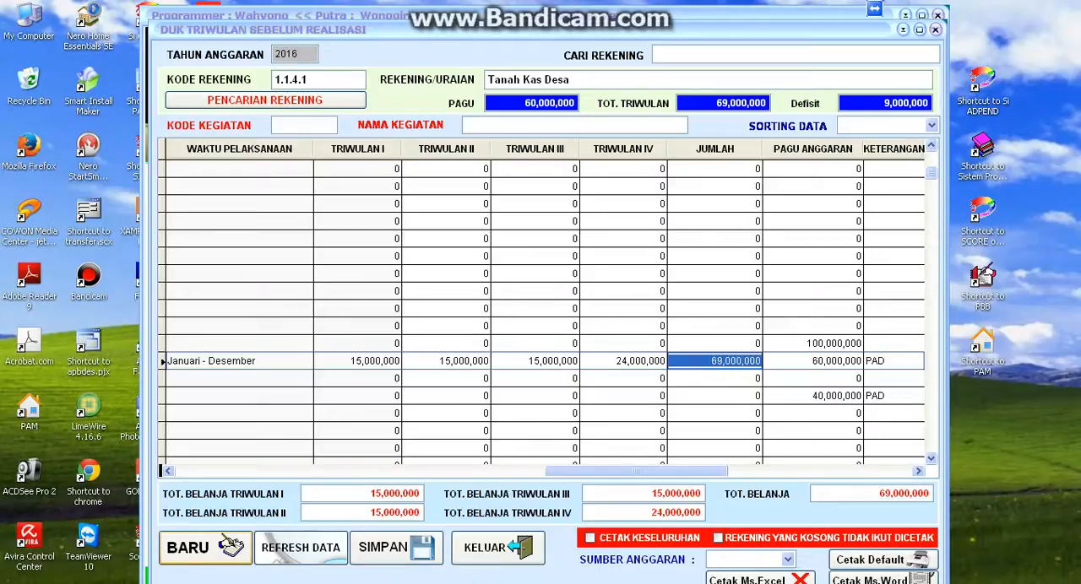
- Enter 25 as the percentage share for Triwulan IV in the Tanah Kas Desa row
click(623, 361)
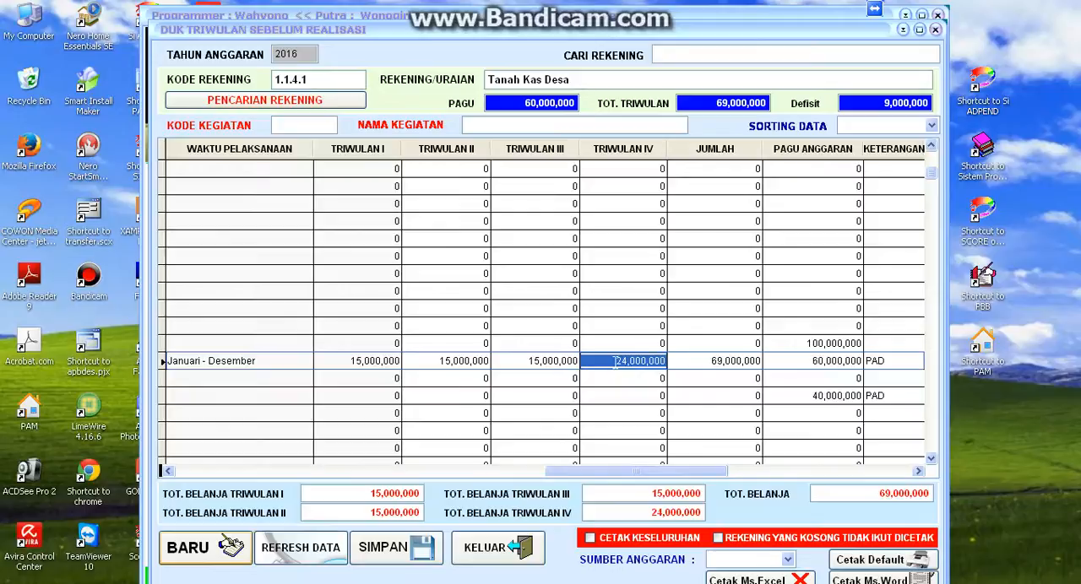
text(25)
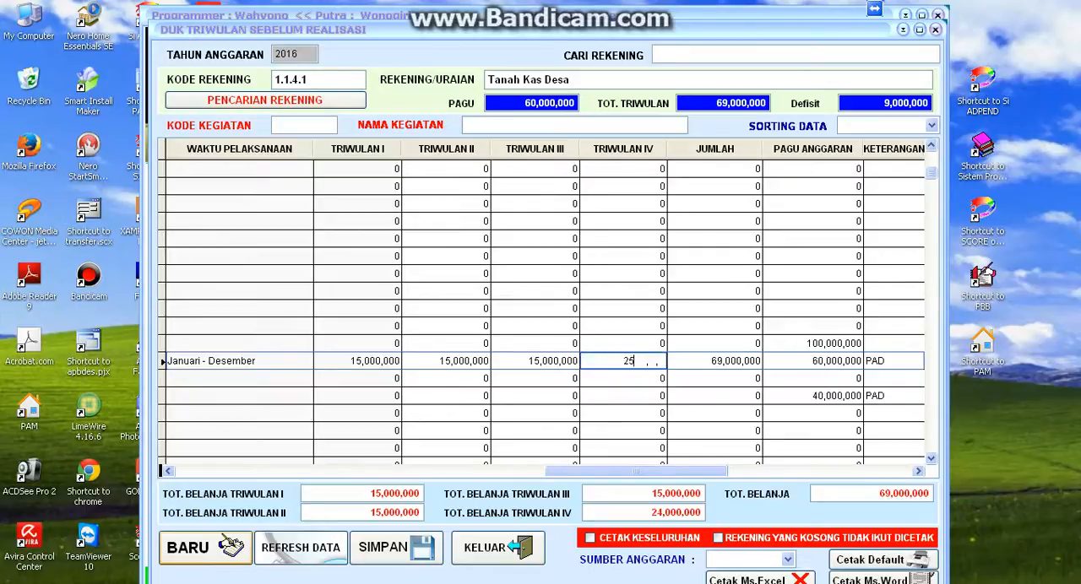
key(Return)
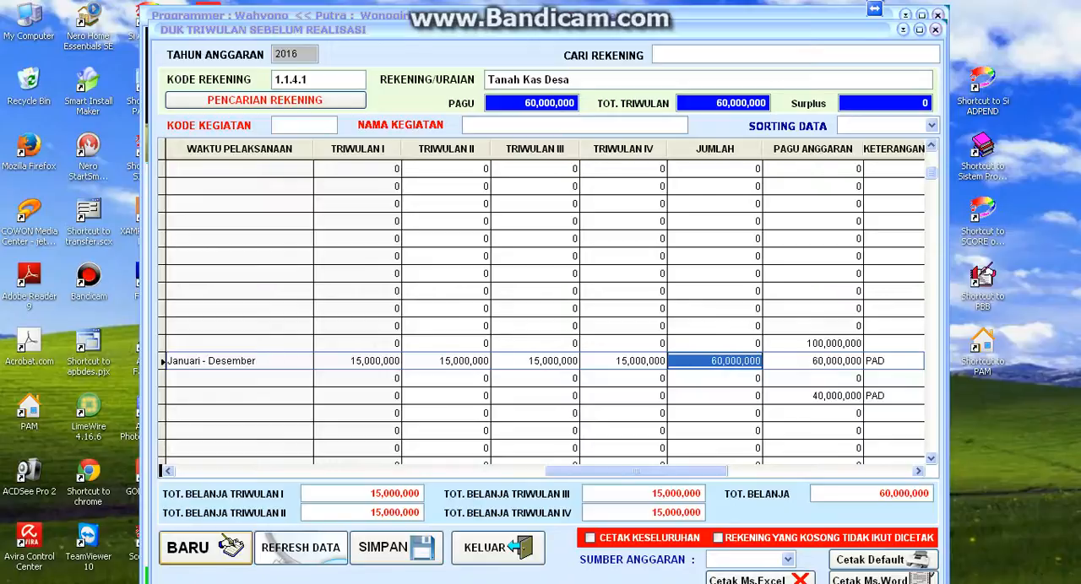
- Examine the Pagu, Tot. Triwulan and Surplus figures of the accounts from Tanah Kas Desa through Pelelangan Ikan yang dikelola Desa
key(Left)
key(Left)
key(Left)
key(Left)
key(Left)
key(Left)
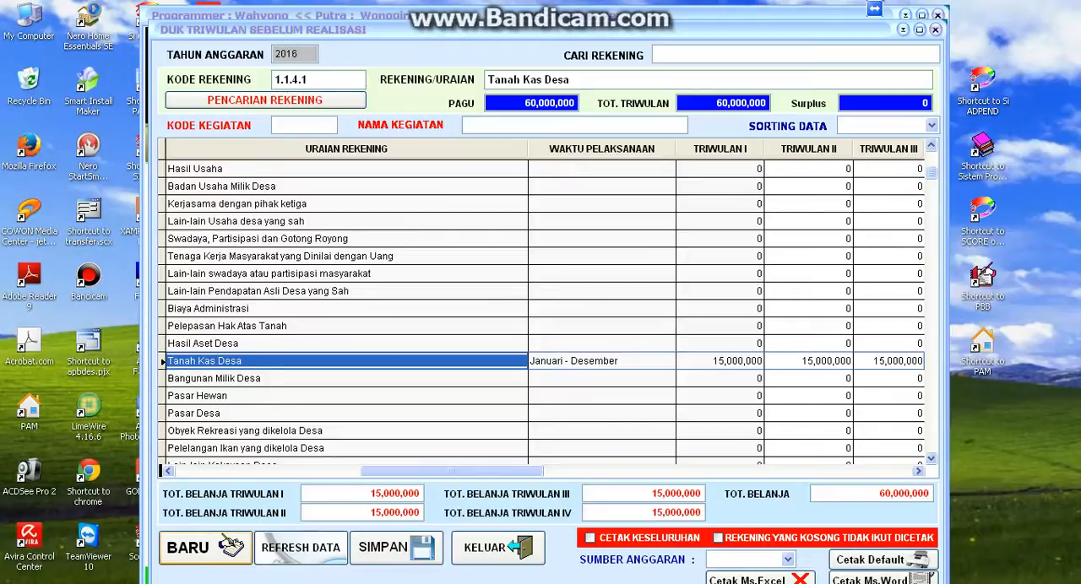
key(Down)
key(Down)
key(Down)
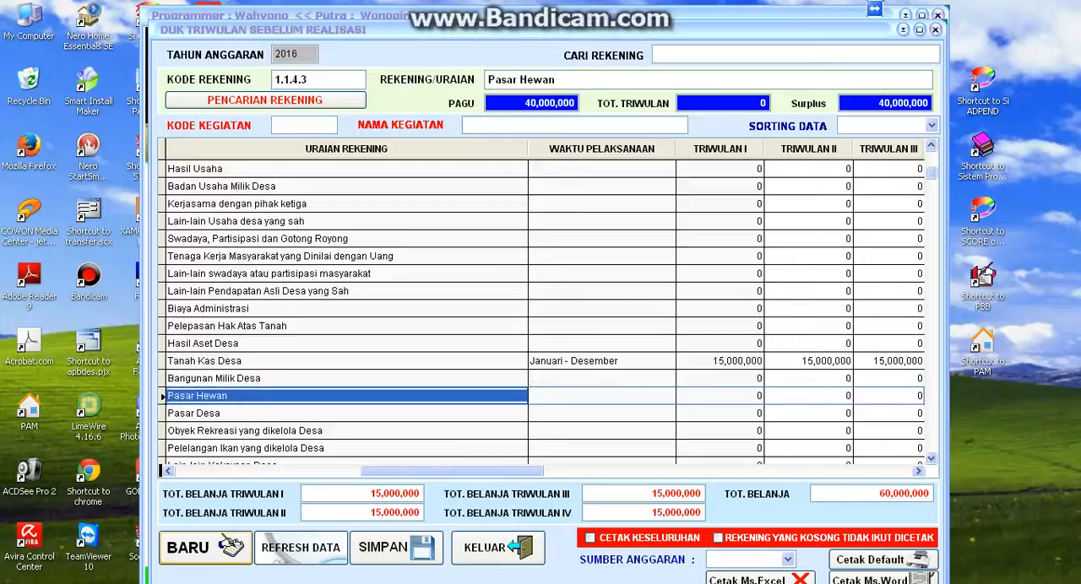
key(Up)
key(Up)
key(Up)
key(Down)
key(Down)
key(Down)
key(Down)
key(Down)
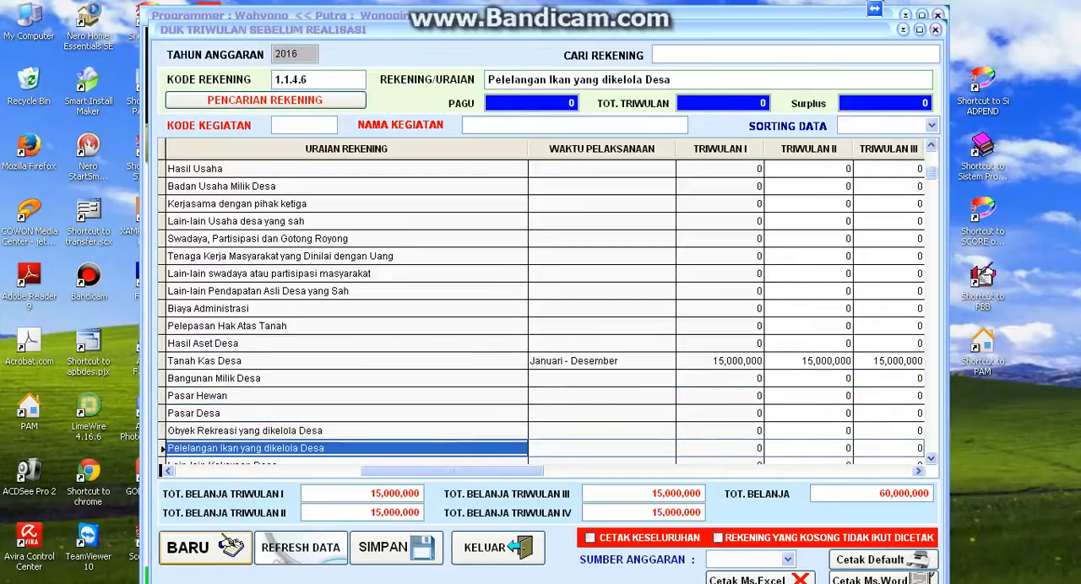
key(Up)
key(Up)
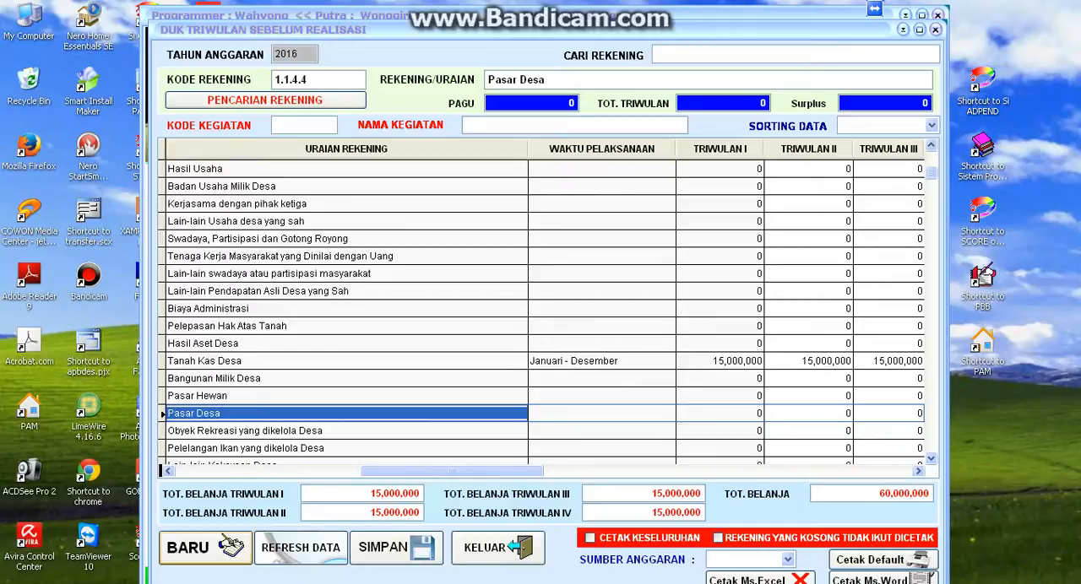
key(Up)
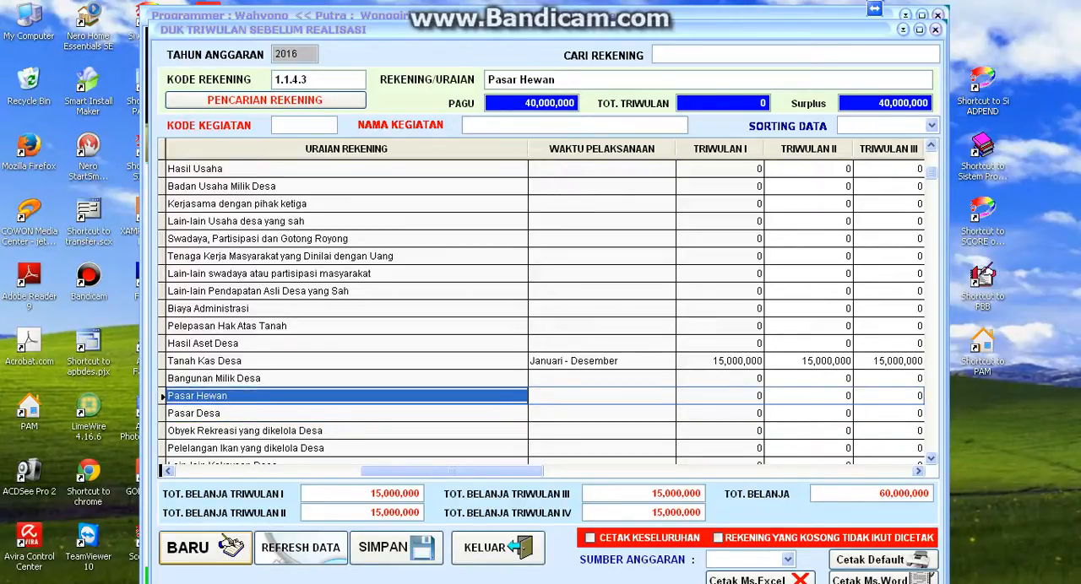
key(Down)
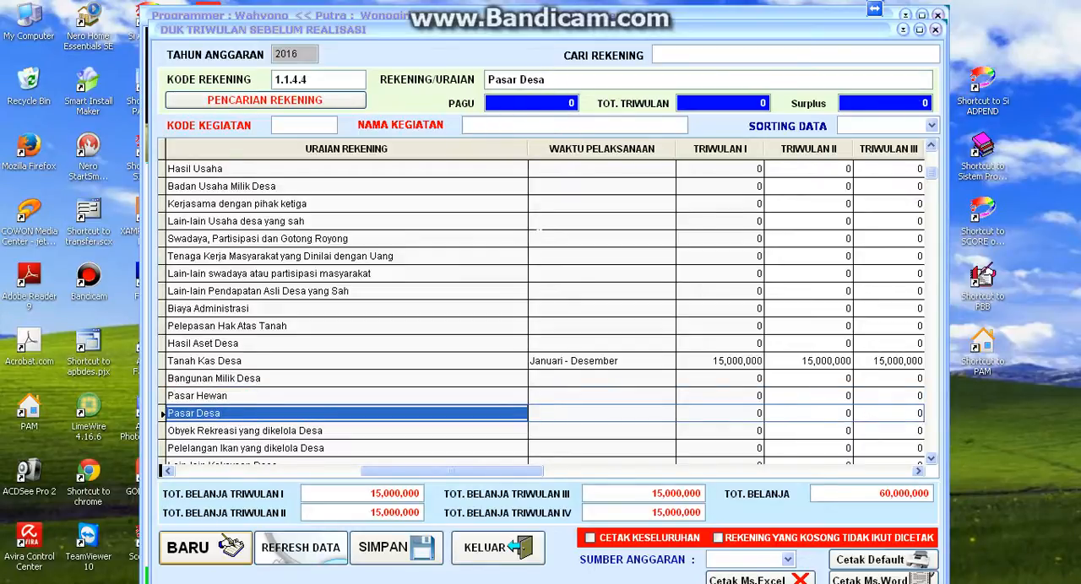
- Set the Waktu Pelaksanaan of the Pasar Hewan account to "Januari - Desember"
key(Up)
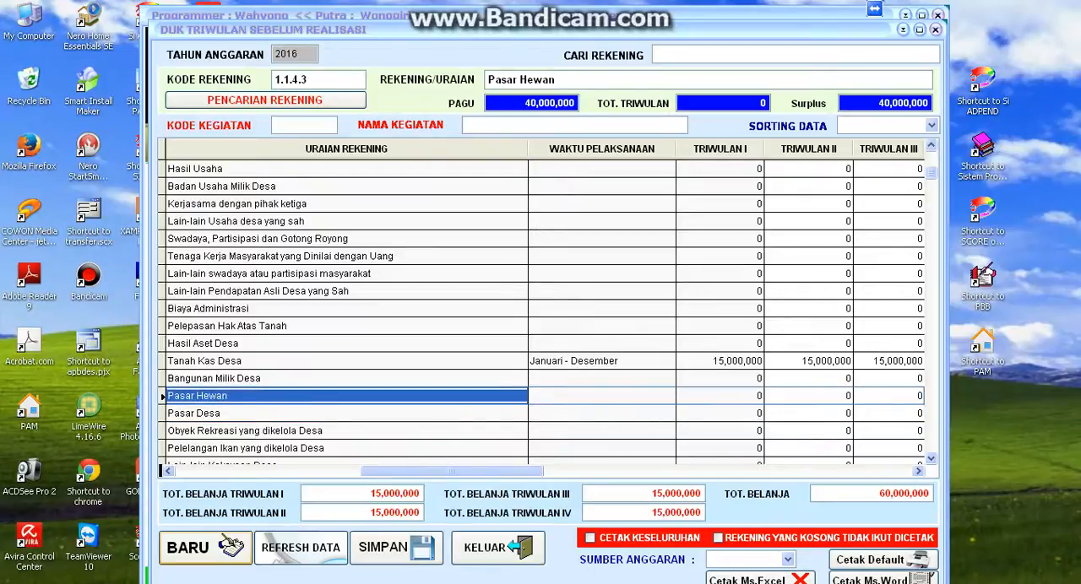
key(Right)
text(Januari)
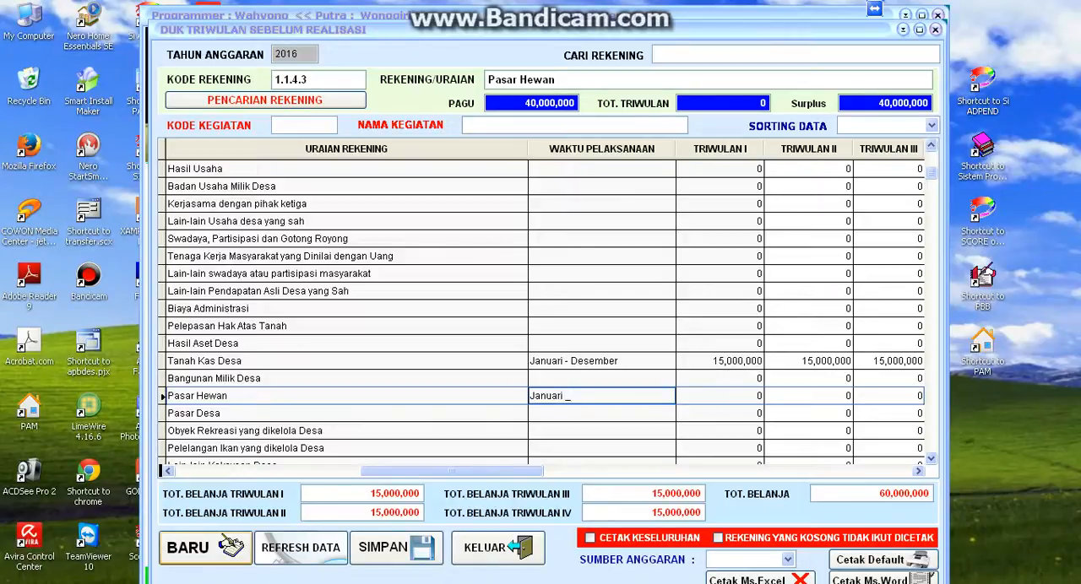
text( - Desember)
key(Tab)
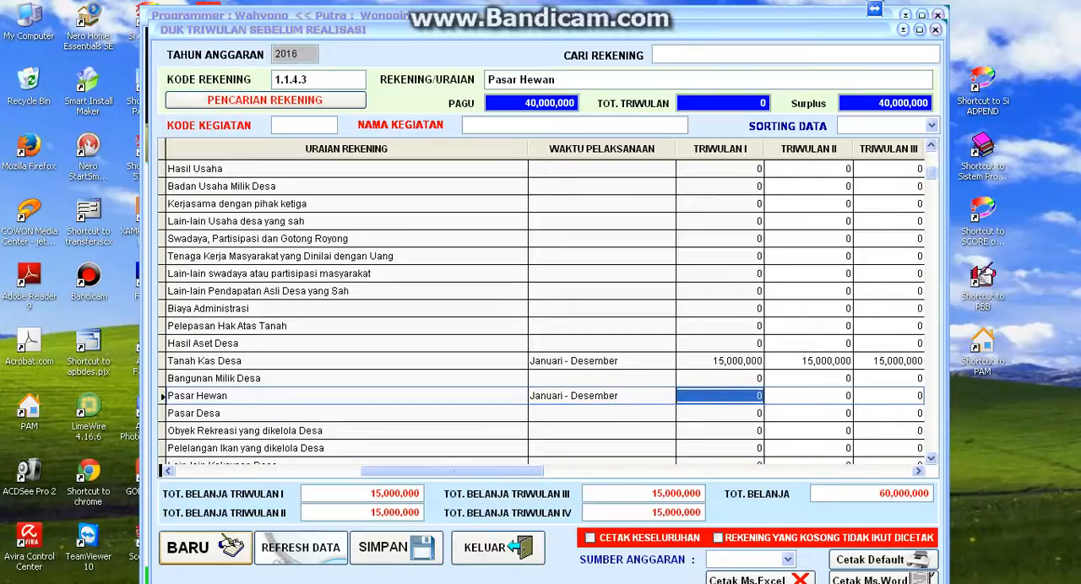
- Enter 25 as the percentage share for each of Triwulan I through IV in the Pasar Hewan row
text(25)
key(Tab)
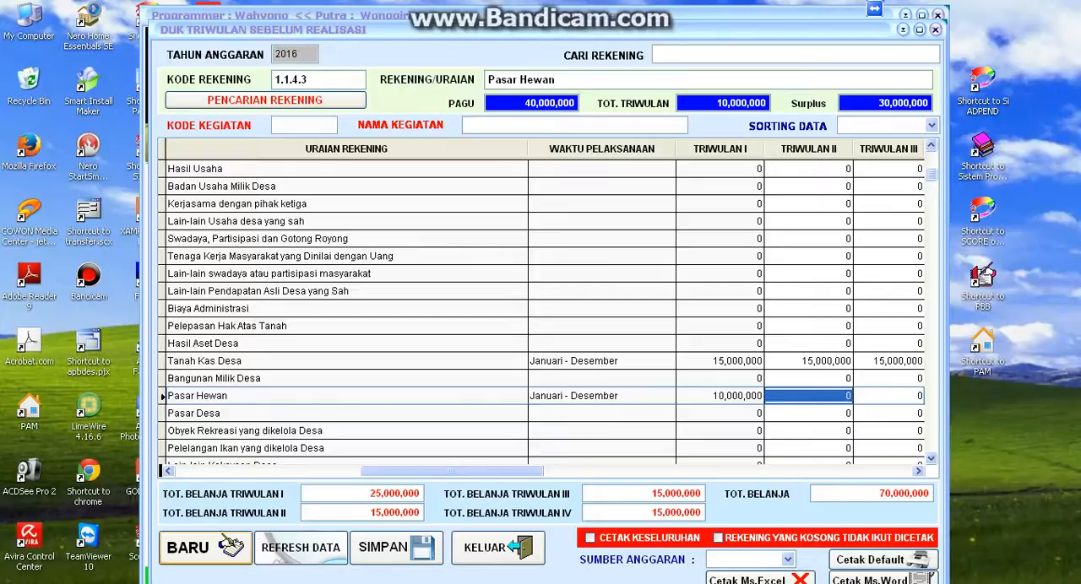
text(25)
key(Tab)
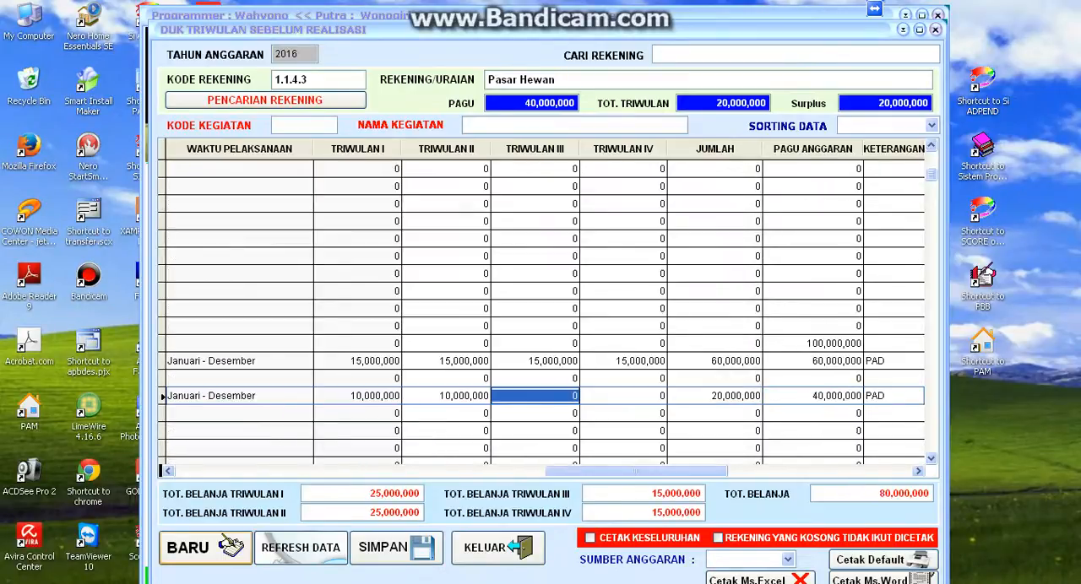
text(25)
key(Tab)
text(25)
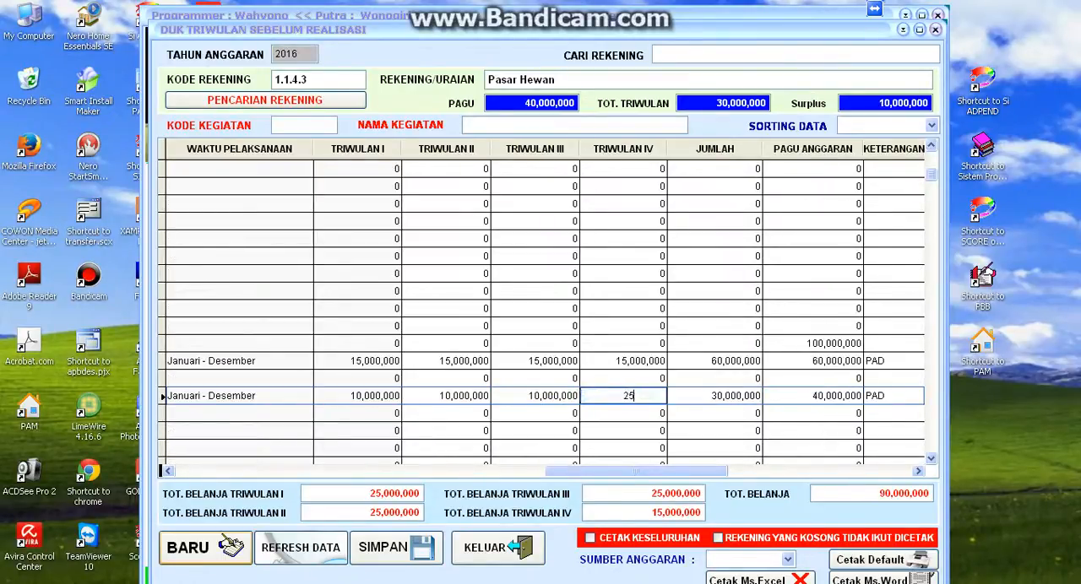
key(Tab)
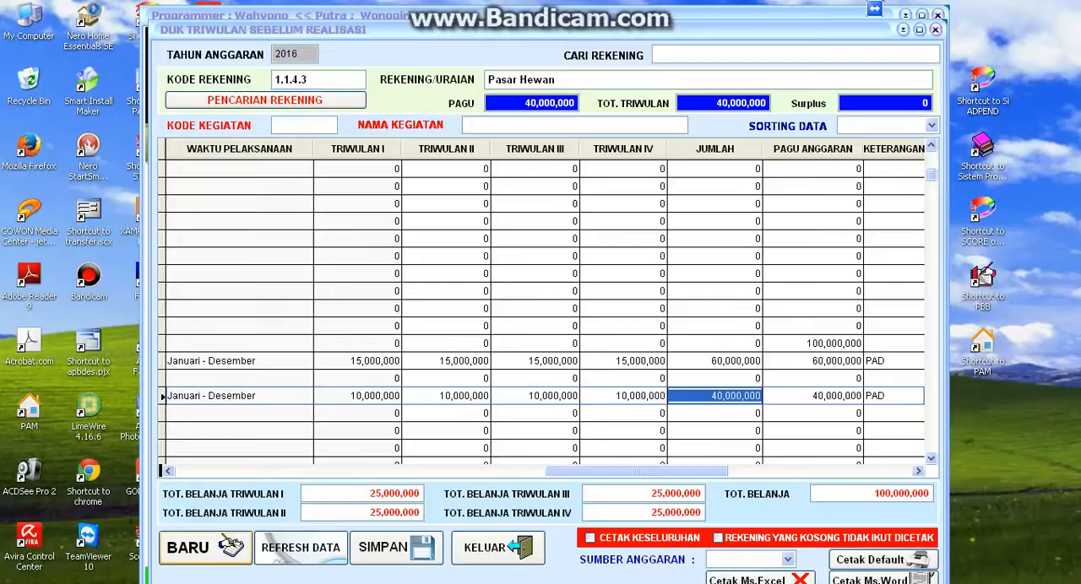
- Set the Waktu Pelaksanaan of the Dana Desa account to "Jan - Des"
key(Left)
key(Left)
key(Left)
key(Left)
key(Left)
key(Left)
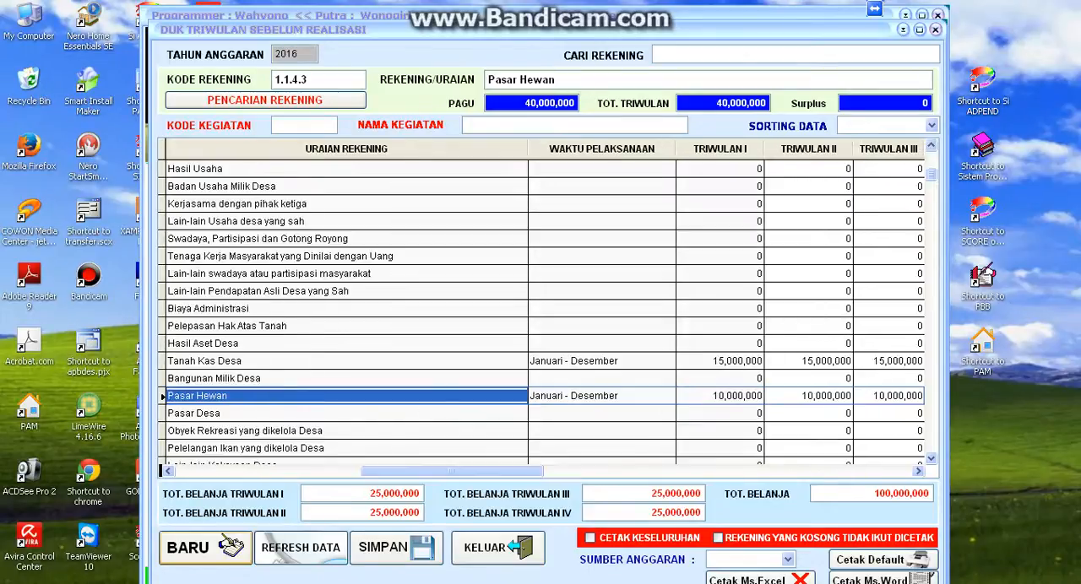
key(Down)
key(Down)
key(Down)
key(Down)
key(Down)
key(Down)
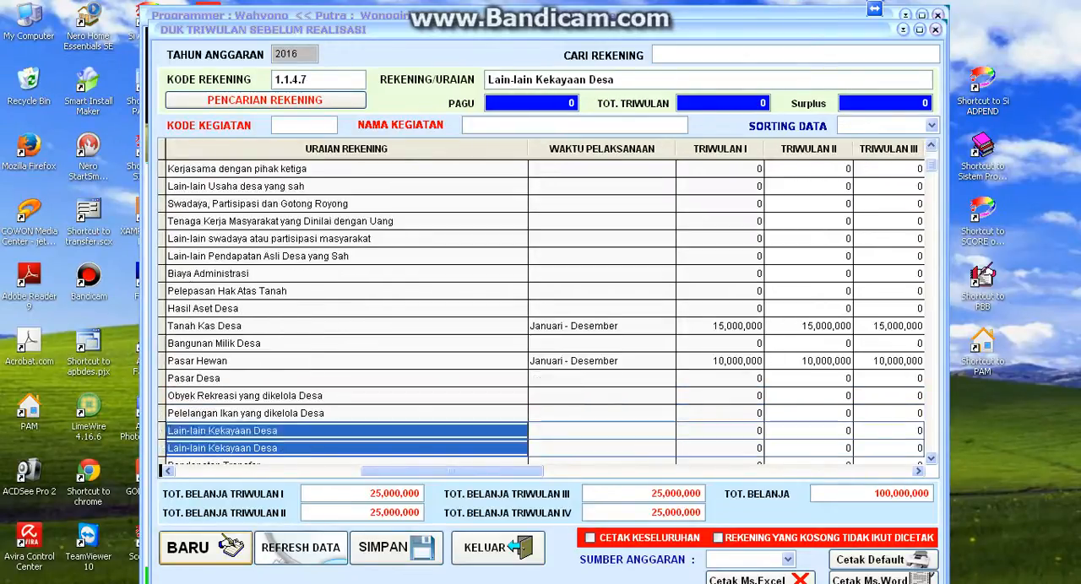
key(Down)
key(Down)
key(Up)
key(Up)
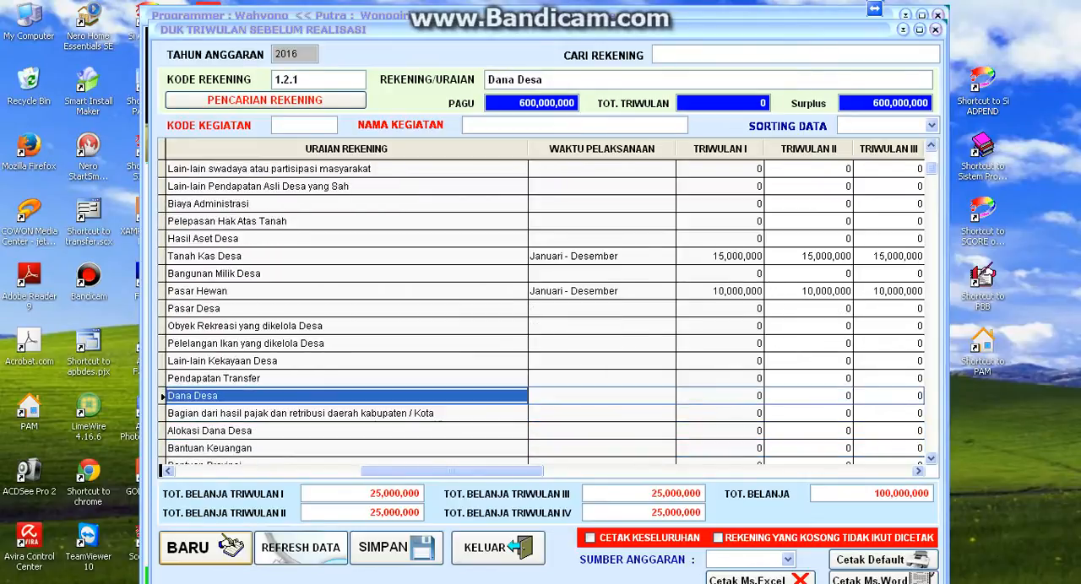
key(Right)
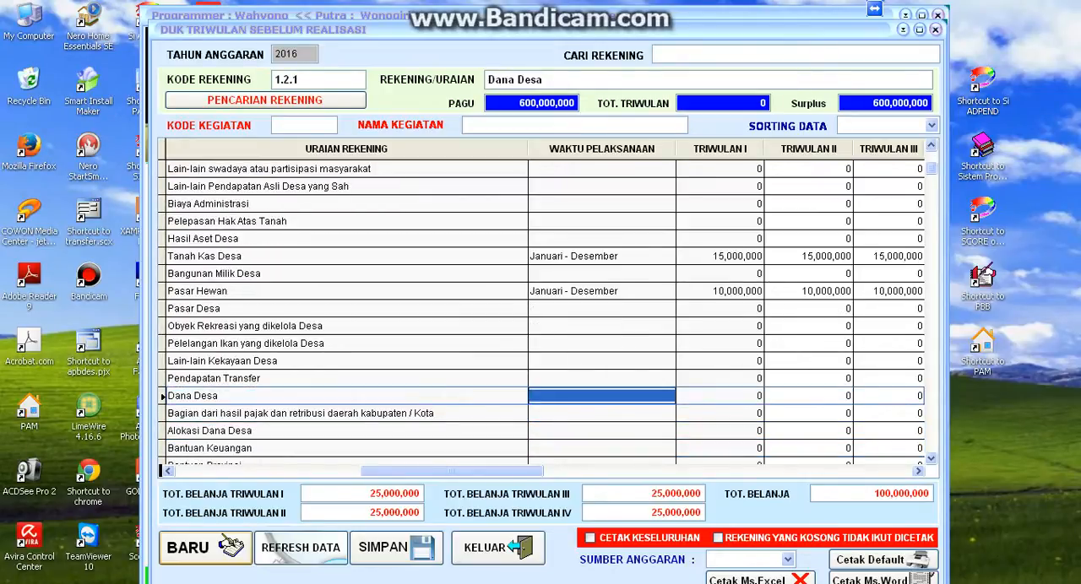
text(Jan - )
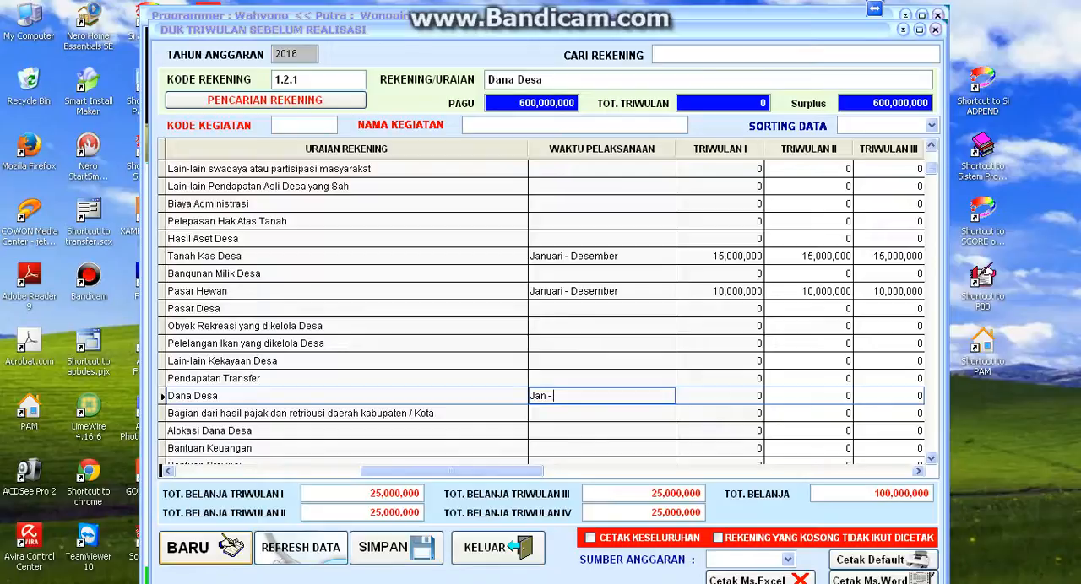
text(Des)
key(Right)
- Enter 25 as the percentage share for each of Triwulan I through IV in the Dana Desa row
text(25)
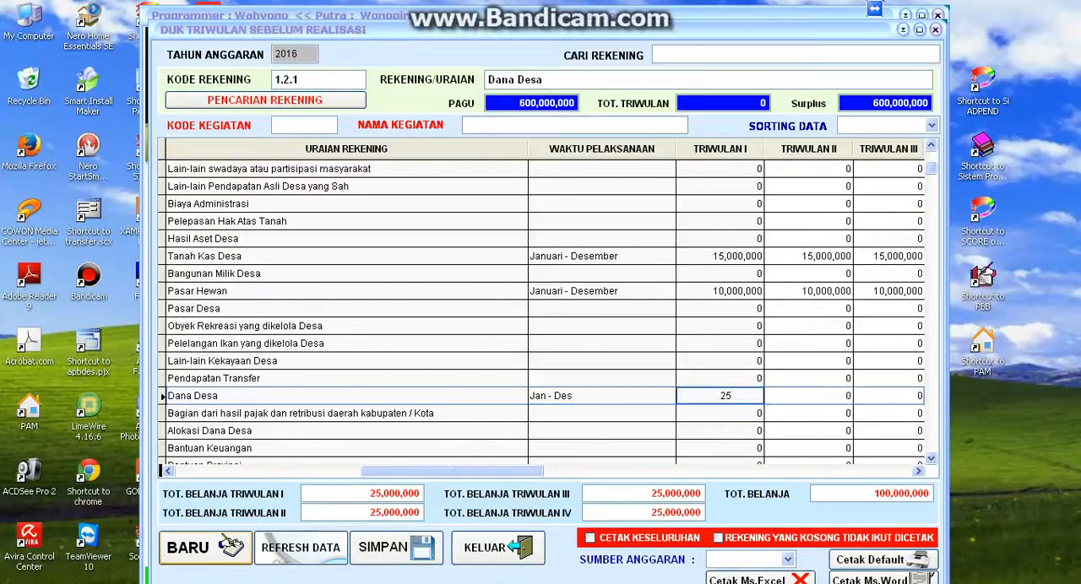
key(Return)
text(25)
key(Return)
text(2)
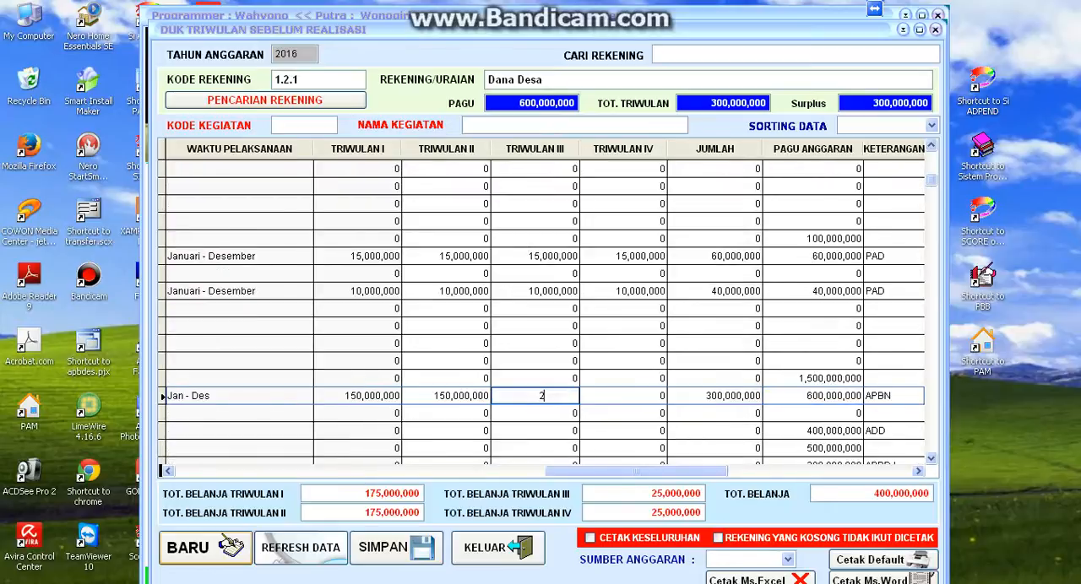
text(5)
key(Return)
text(25)
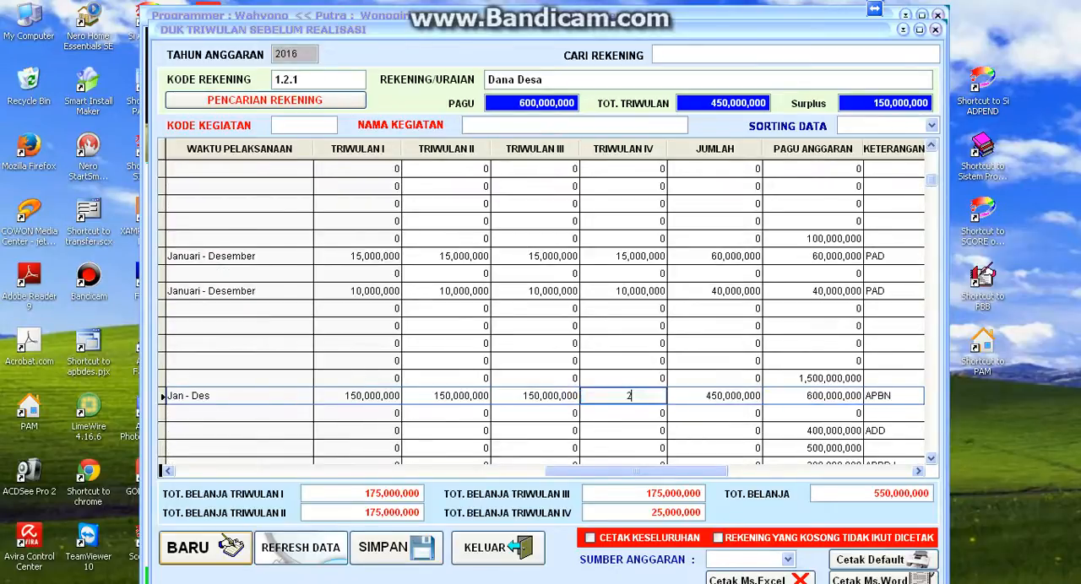
key(Return)
- Review the Waktu Pelaksanaan and quarterly amounts in the Dana Desa row
key(Left)
key(Left)
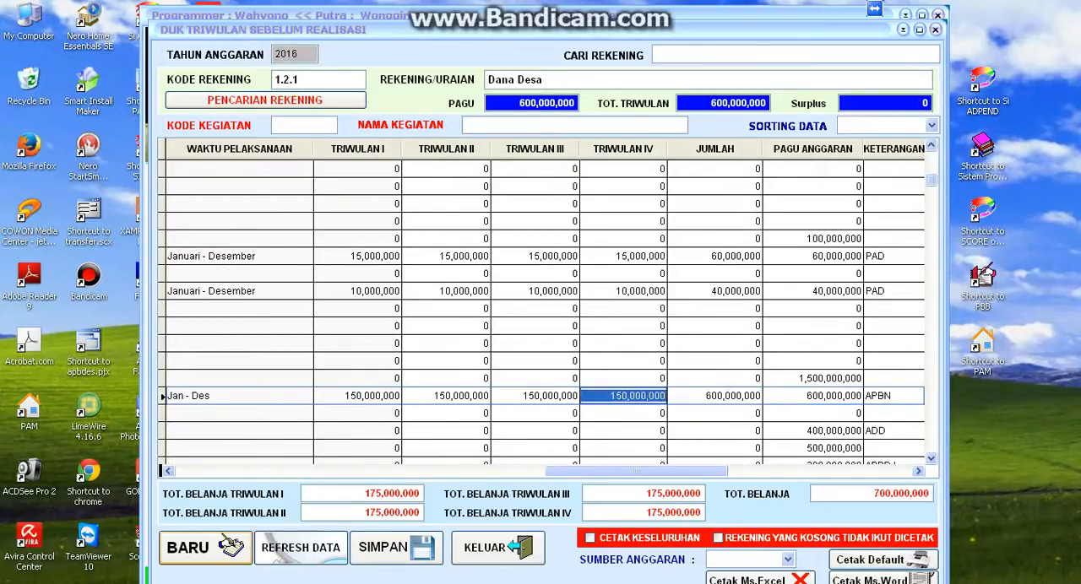
key(Left)
key(Left)
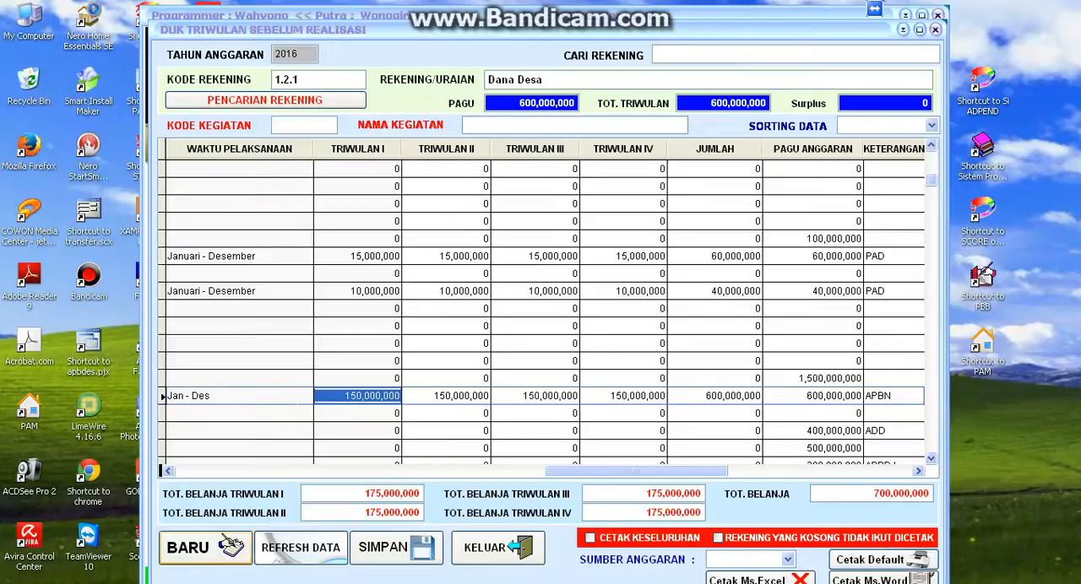
click(297, 397)
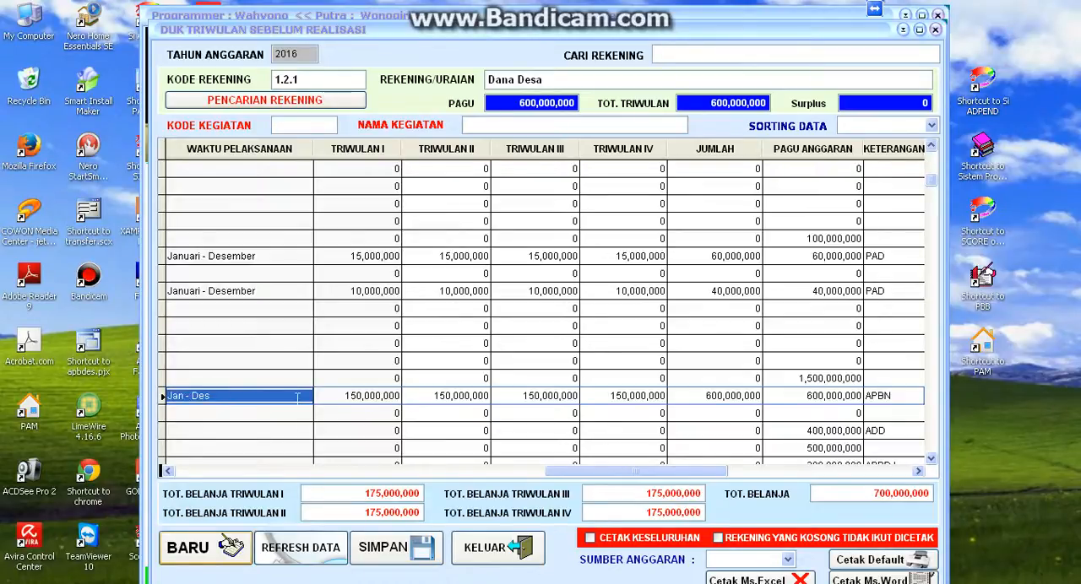
key(Tab)
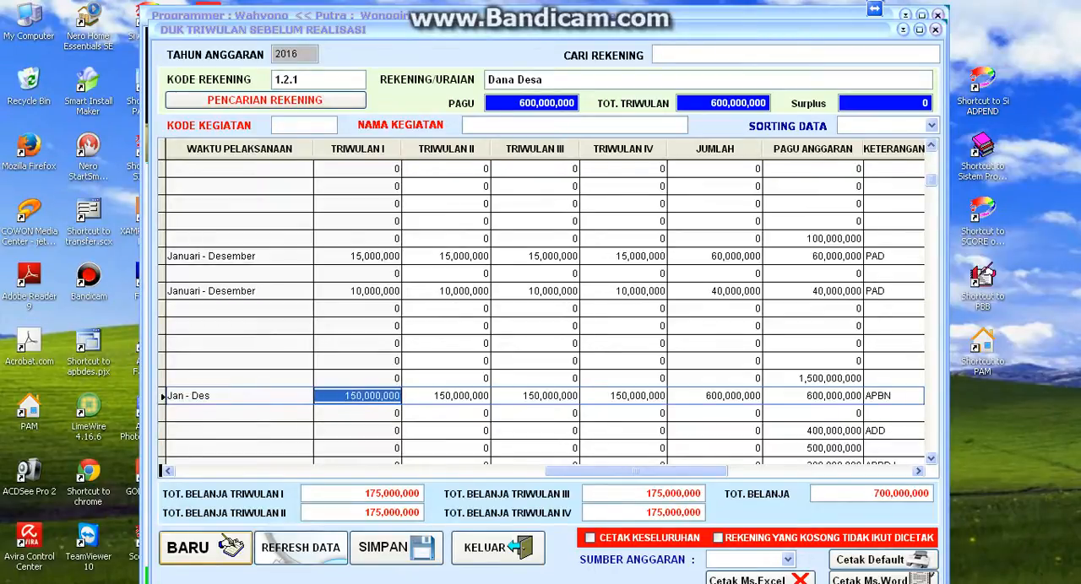
key(Tab)
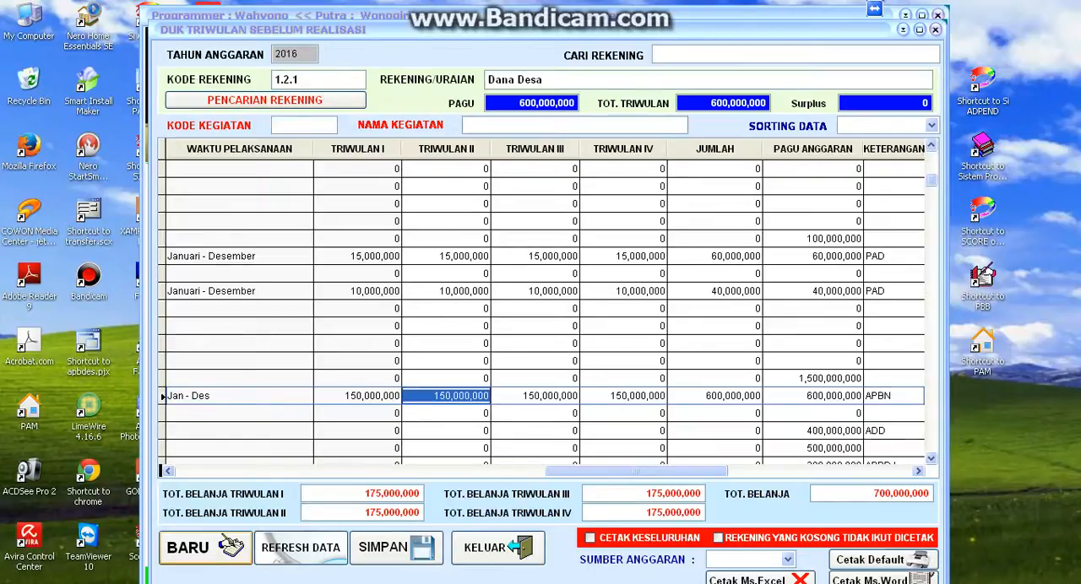
key(shift+Tab)
key(shift+Tab)
key(shift+Tab)
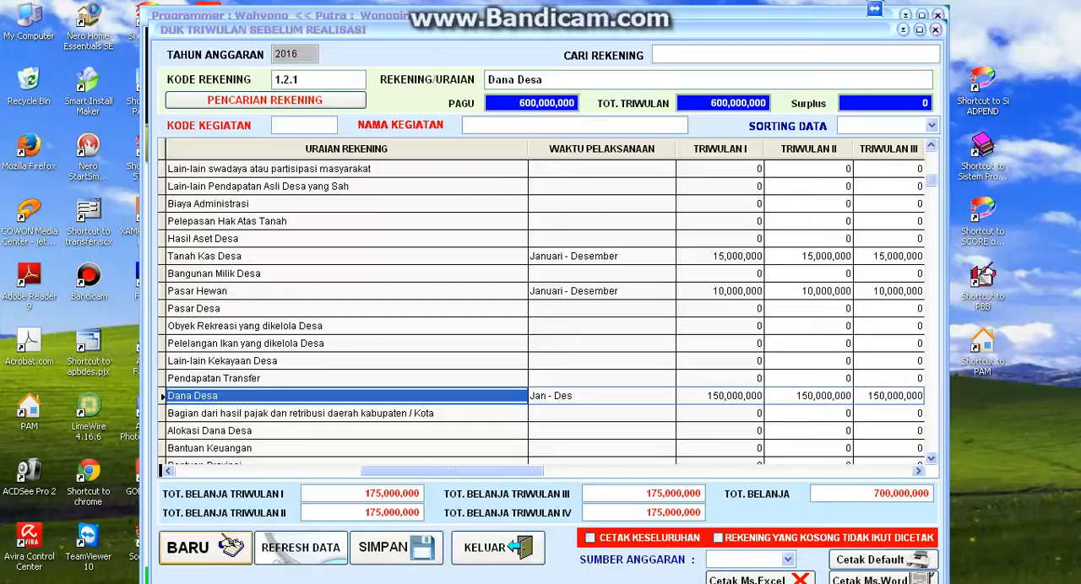
- Set the Waktu Pelaksanaan of the Alokasi Dana Desa account to "Jan-Des"
key(Down)
key(Down)
key(Down)
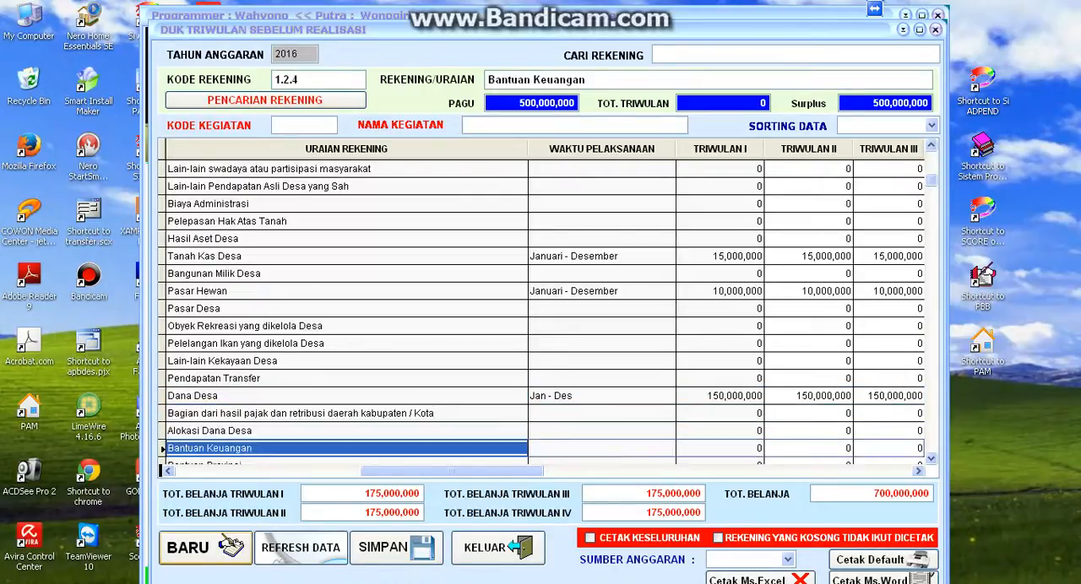
key(Up)
key(Right)
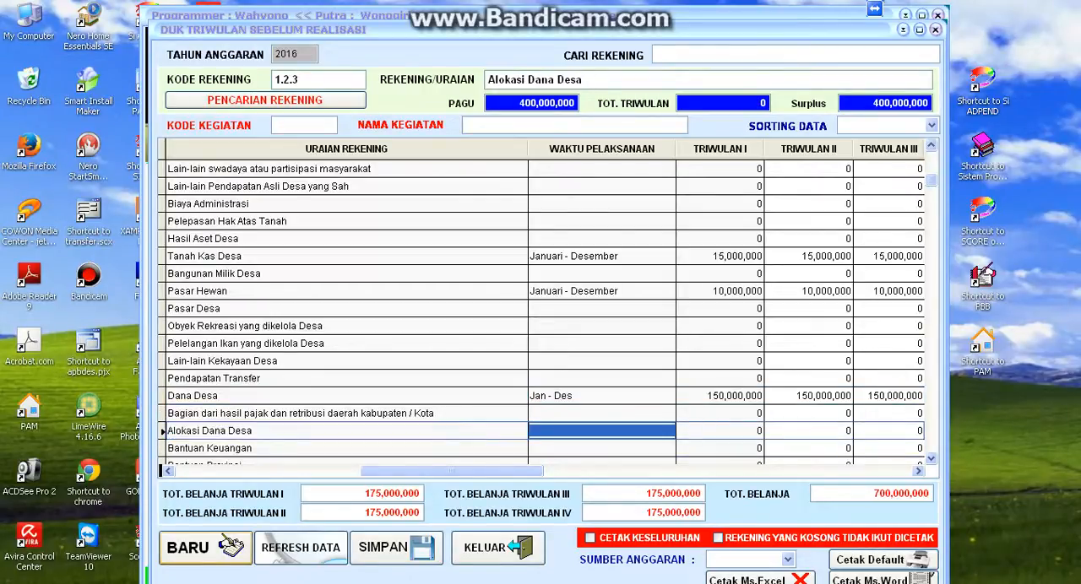
text(Jan)
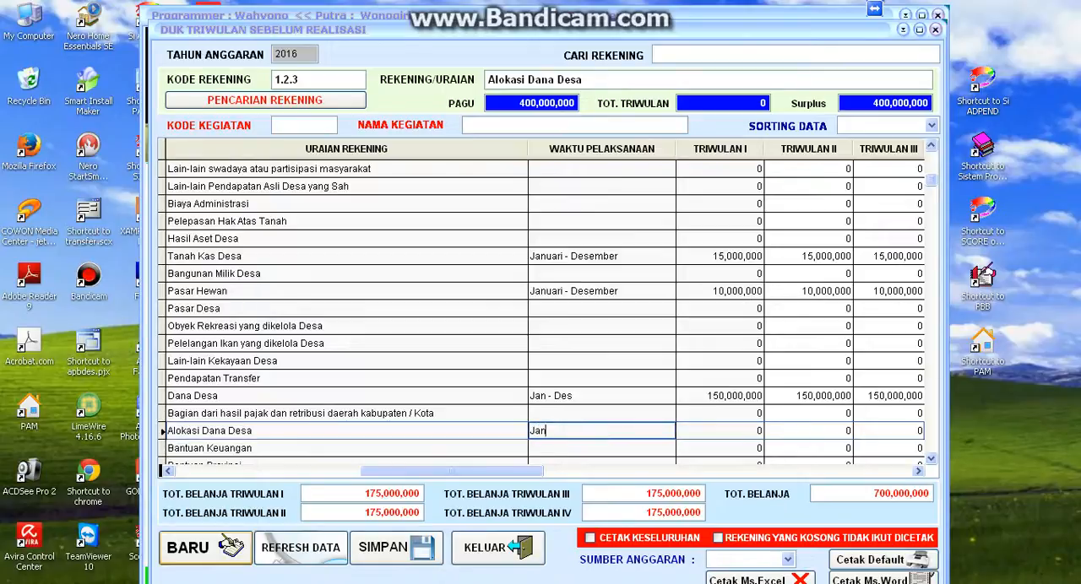
text(-Des)
key(Right)
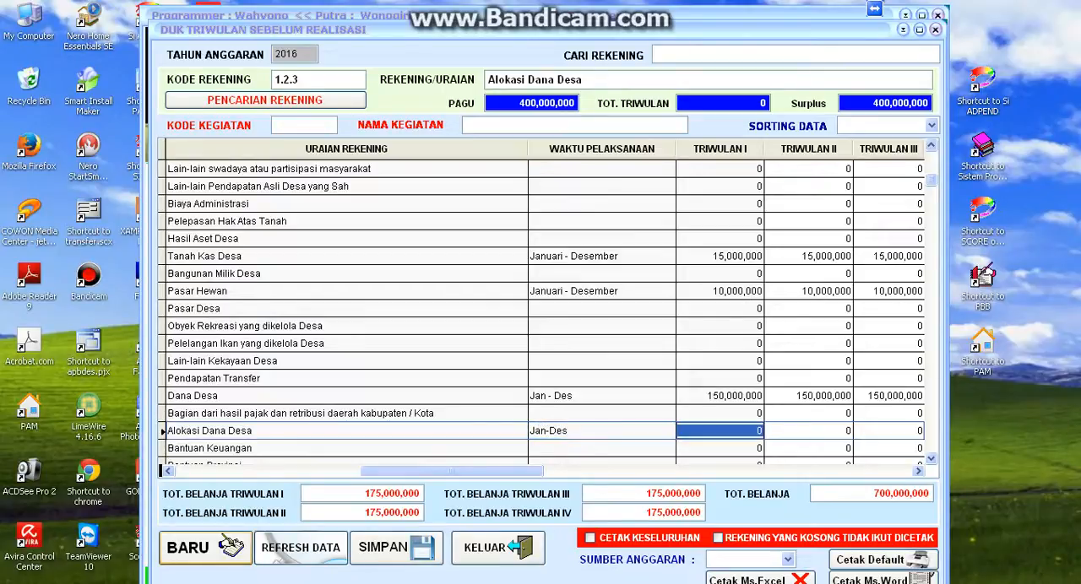
- Allocate 25 percent of the budget, 100,000,000, to each of Triwulan I through IV in the Alokasi Dana Desa row
text(100000000)
key(Right)
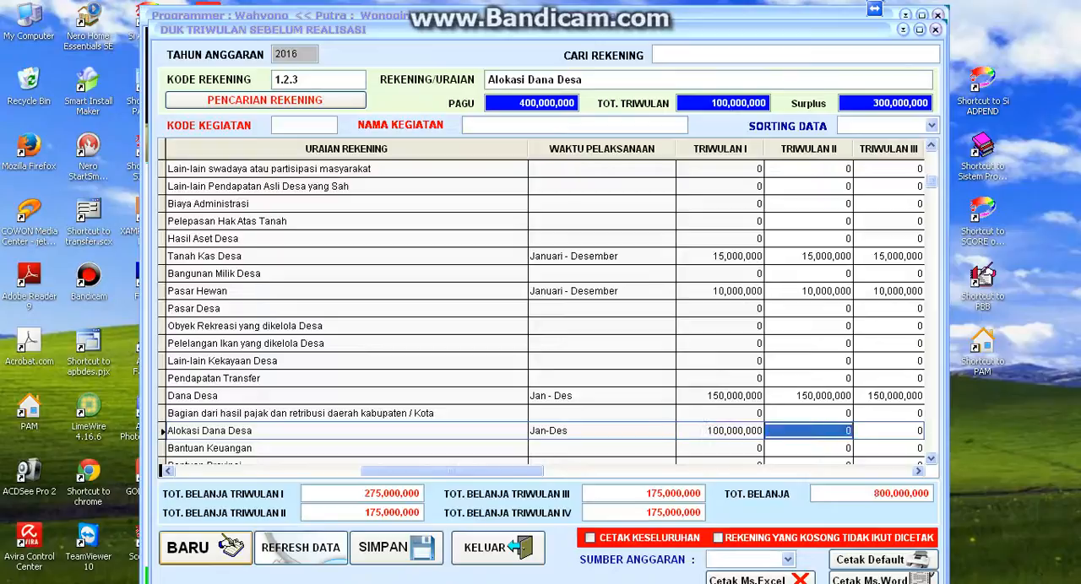
text(100000000)
key(Right)
text(100000000)
key(Right)
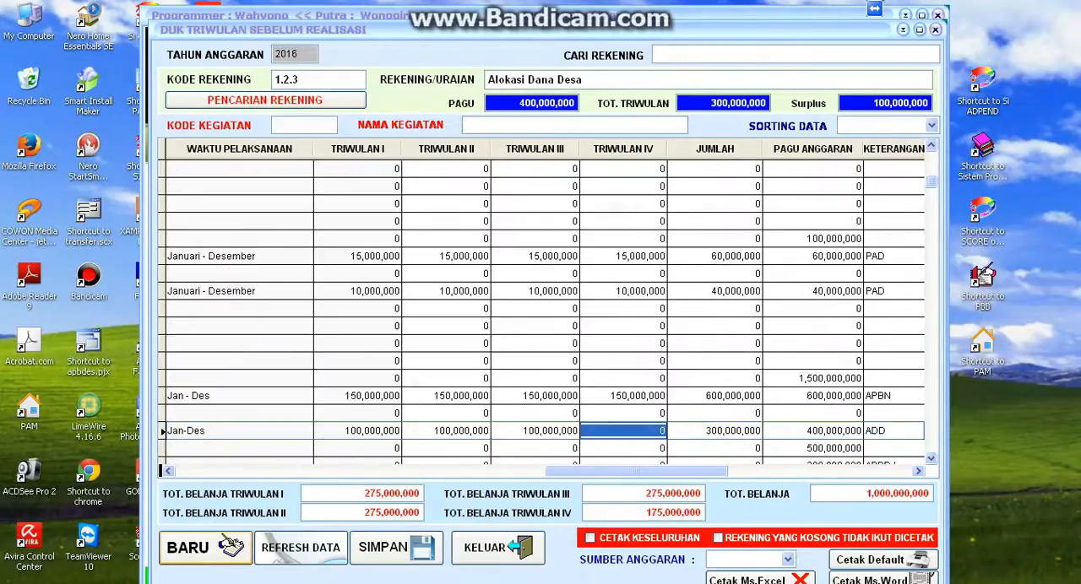
text(25)
key(Return)
key(Left)
key(Left)
key(Left)
key(Left)
key(Left)
key(Left)
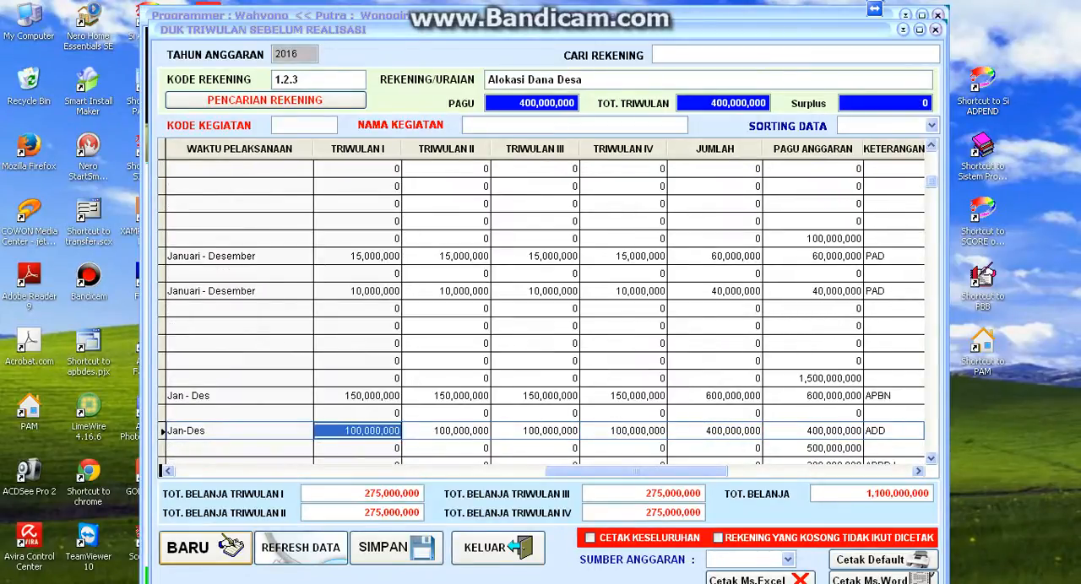
- Review the income account rows between Lain-lain swadaya and Bantuan Kabupaten, ending at the Waktu Pelaksanaan of Tanah Kas Desa
key(Down)
key(Down)
key(Down)
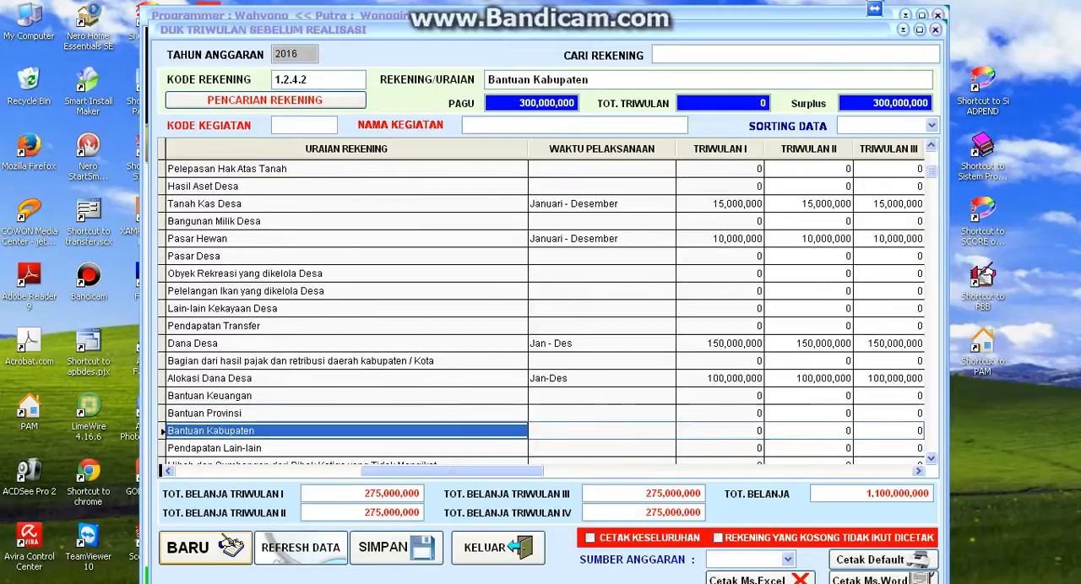
key(Up)
key(Up)
key(Up)
key(Up)
key(Up)
key(Up)
key(Up)
key(Up)
key(Up)
key(Up)
key(Up)
key(Up)
key(Up)
key(Up)
key(Up)
key(Up)
key(Up)
key(Up)
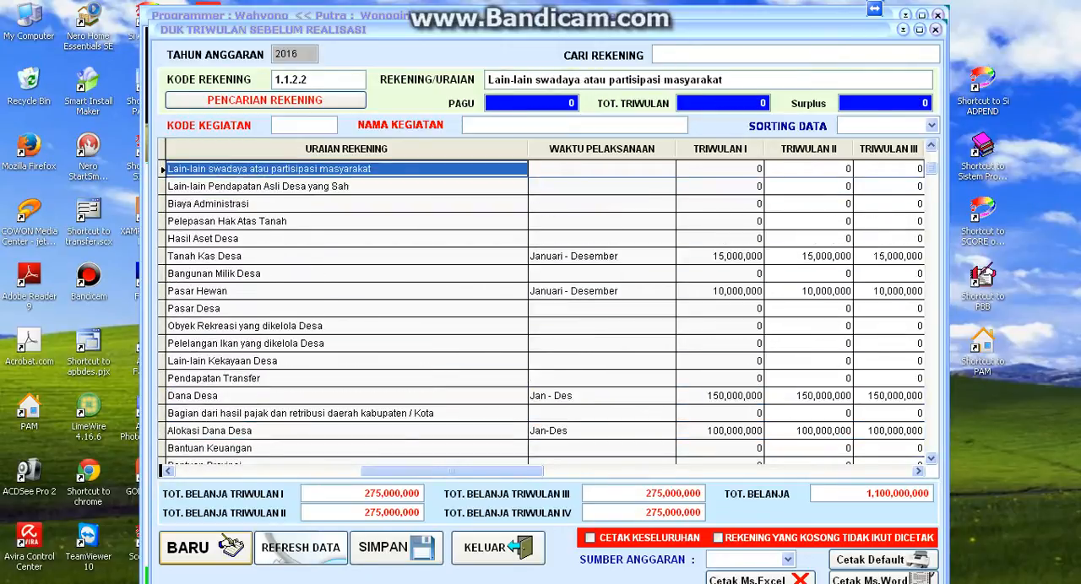
key(Down)
key(Down)
key(Down)
key(Down)
key(Down)
key(Down)
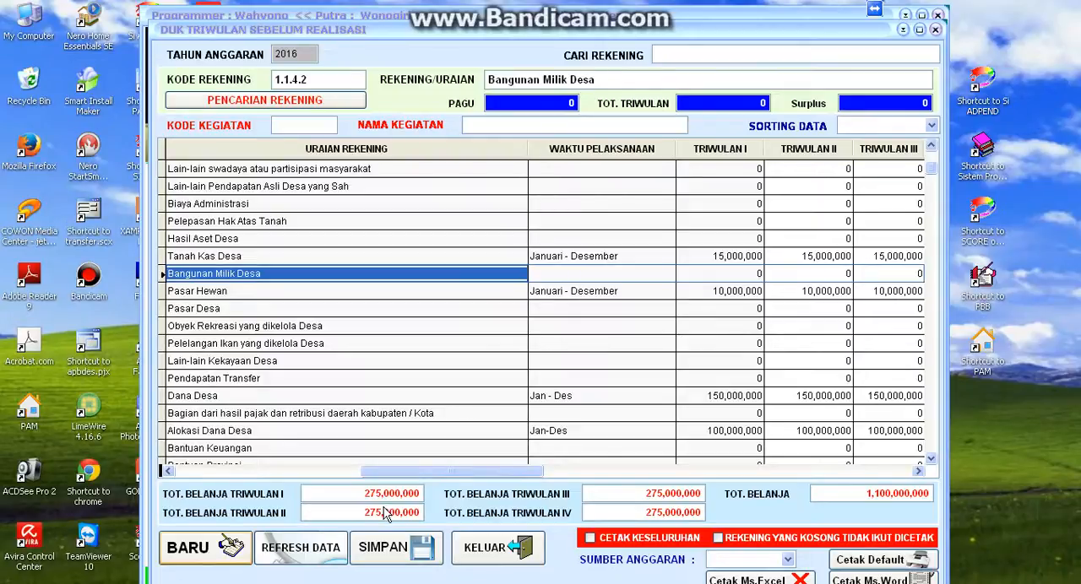
key(Up)
key(Down)
key(Down)
key(Down)
key(Up)
key(Up)
key(Up)
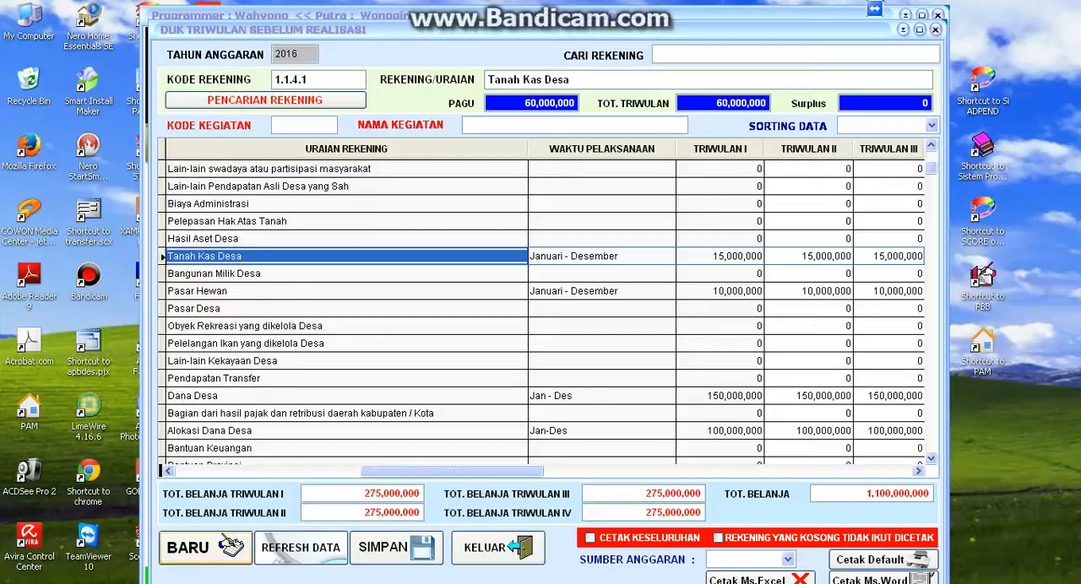
key(Right)
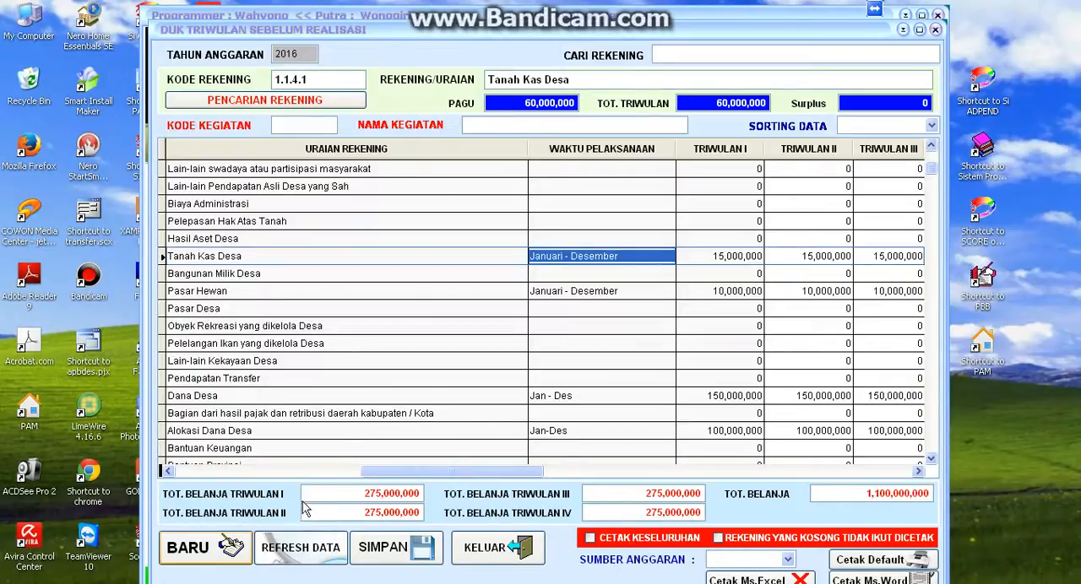
- Refresh the DUK Triwulan data and save the quarterly plan
click(306, 558)
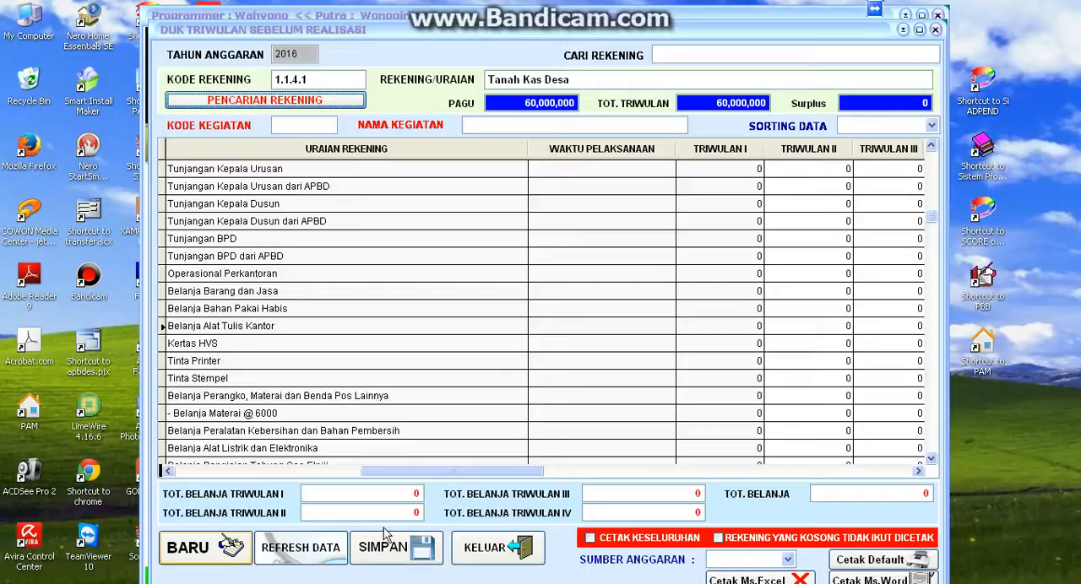
click(375, 557)
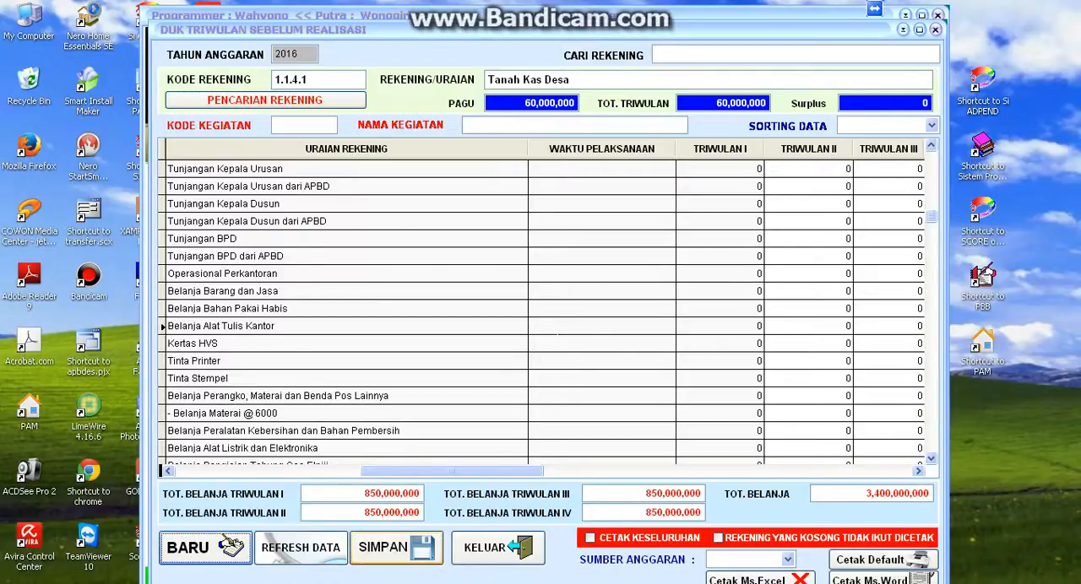
click(931, 147)
scroll(931, 147, up, 15)
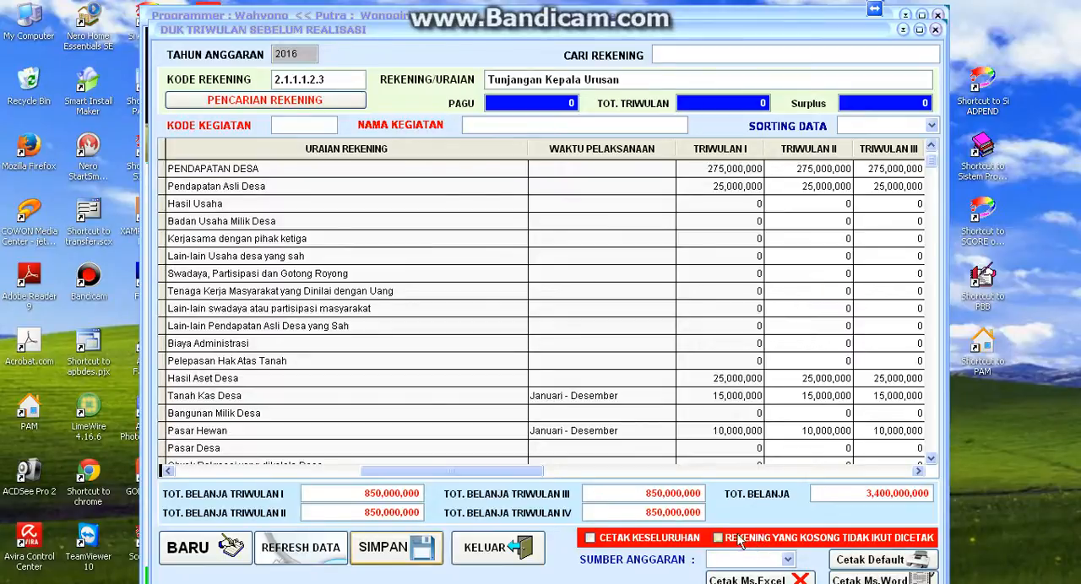
- Print the DUK Triwulan report to Ms.Word with Sumber Anggaran set to ALL and empty accounts left out
click(790, 561)
click(788, 530)
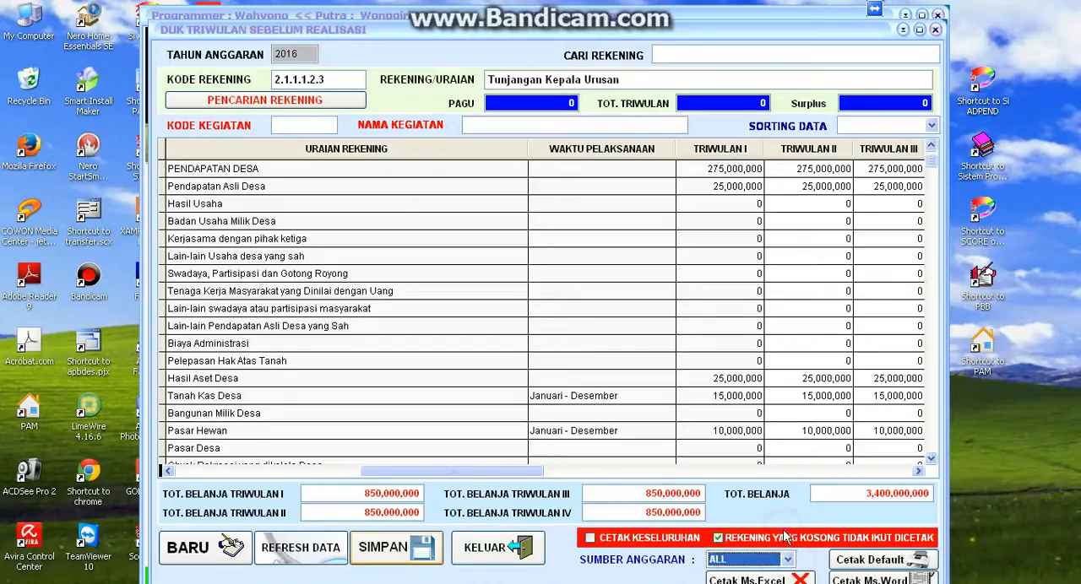
click(863, 578)
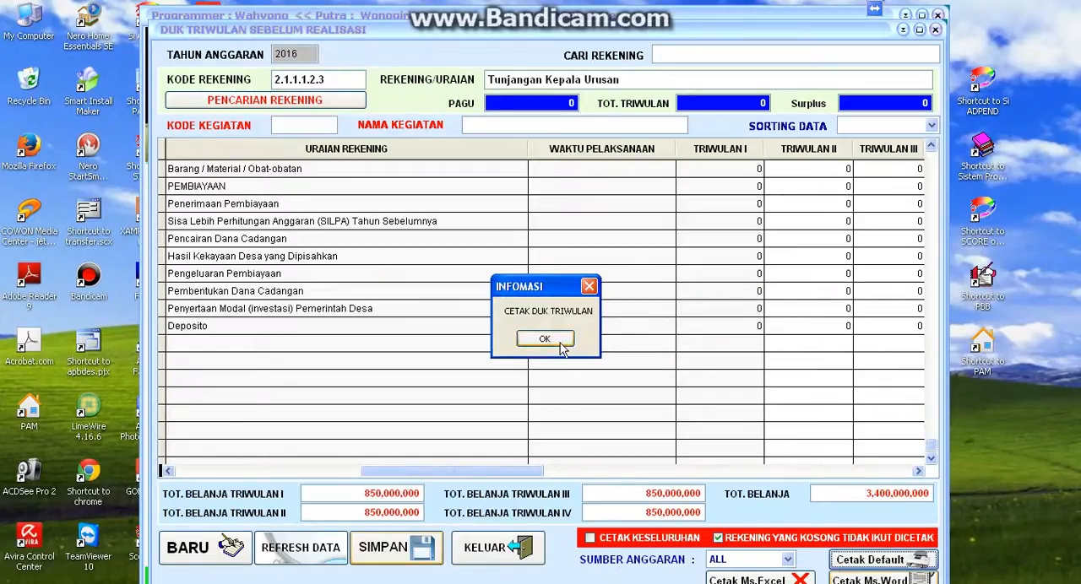
click(559, 341)
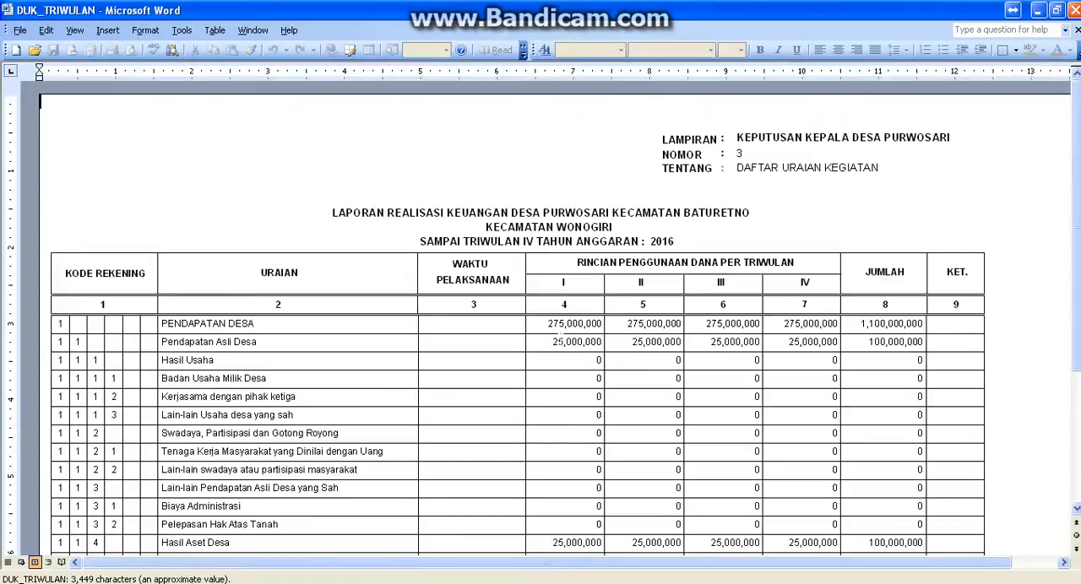
- Look through the DUK_TRIWULAN report in Microsoft Word, checking the income accounts and their quarterly amounts, and view the file and print commands
scroll(560, 337, down, 10)
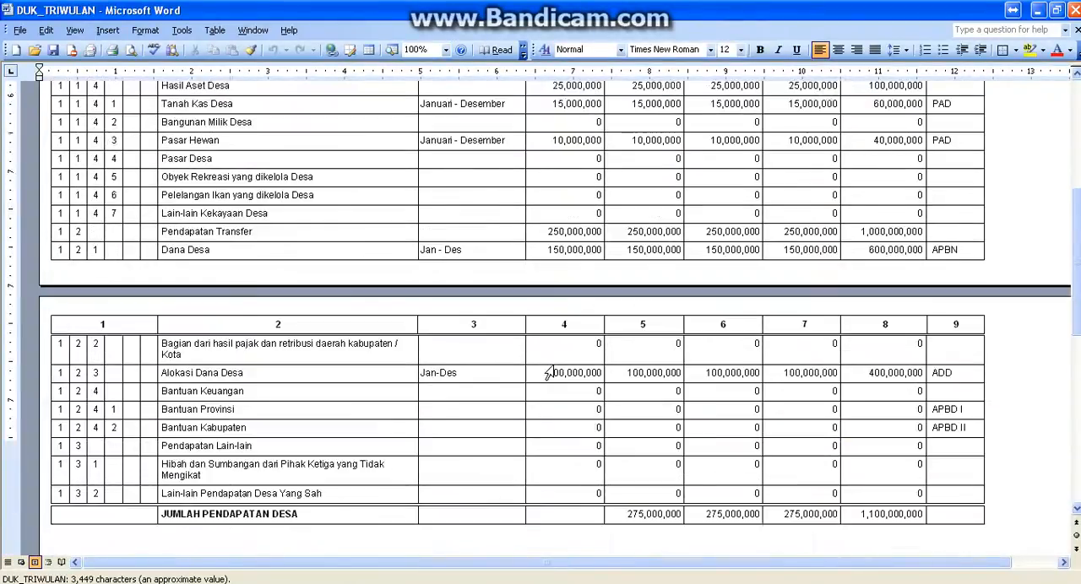
scroll(549, 372, down, 6)
scroll(552, 369, up, 6)
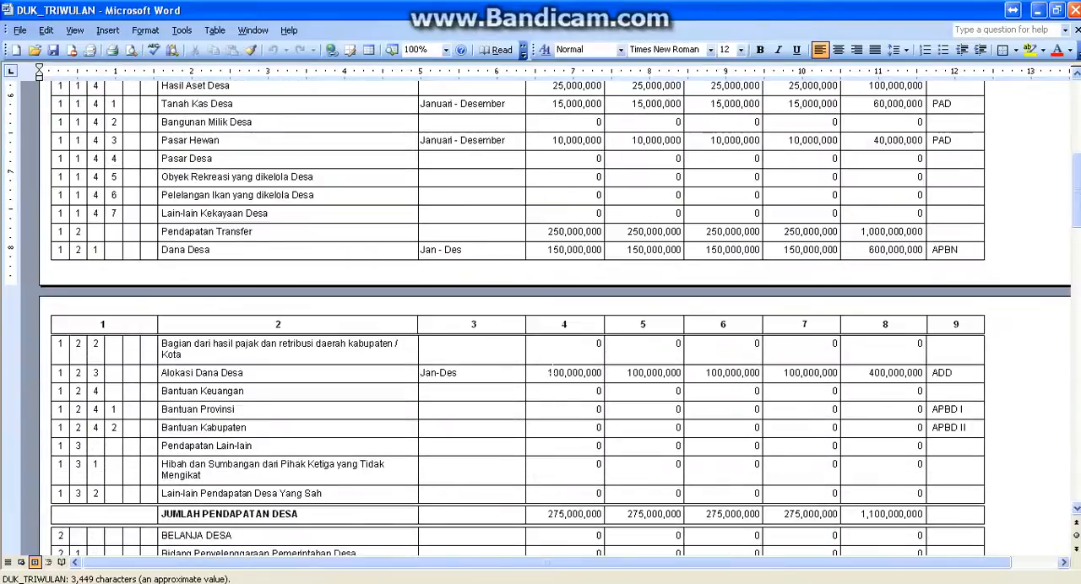
scroll(550, 370, up, 10)
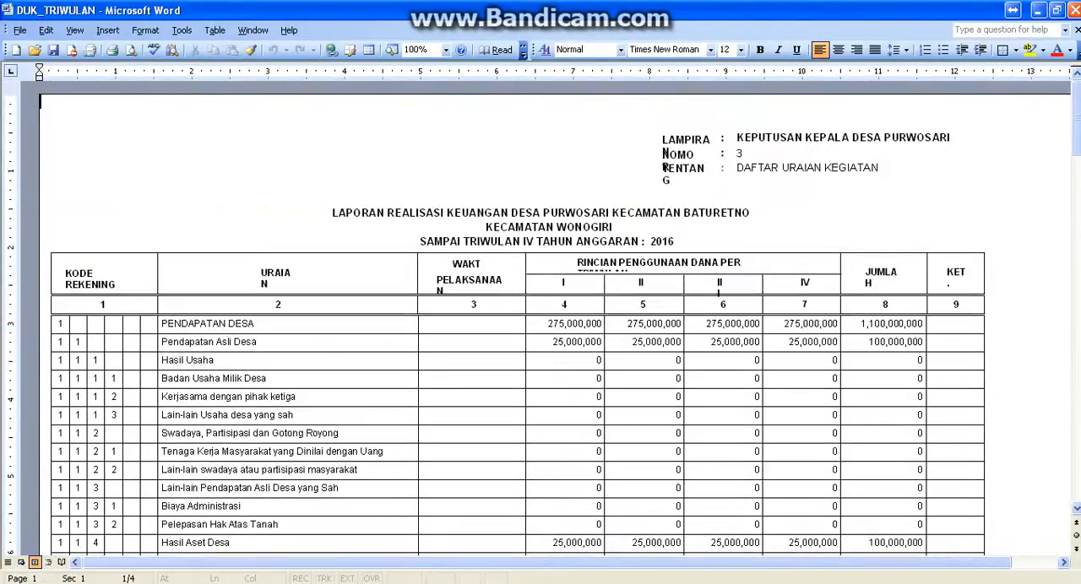
click(20, 32)
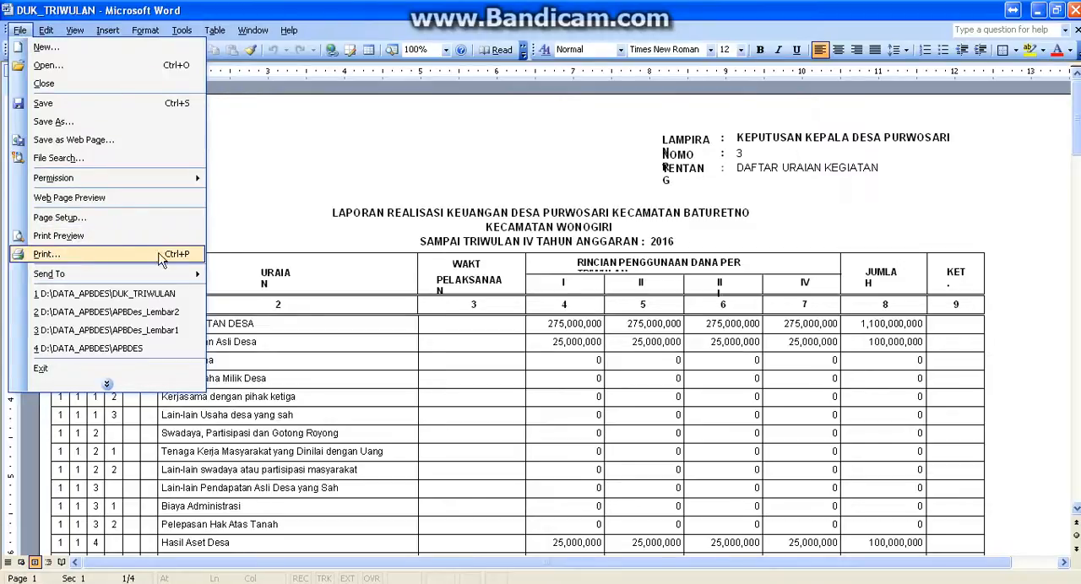
click(290, 198)
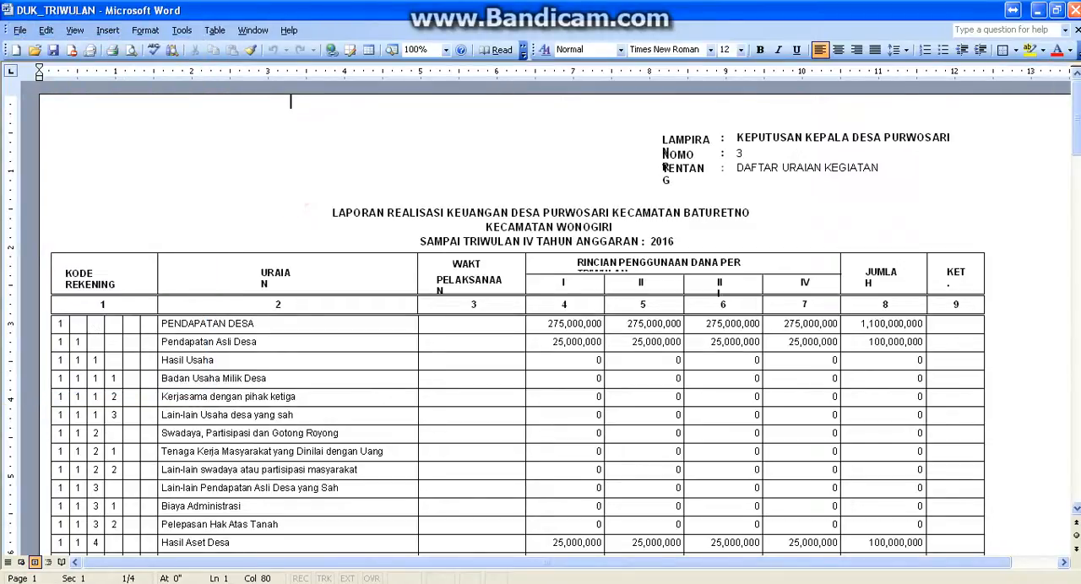
- Close the Word report and exit the DUK Triwulan form to the SIP-APBDes main screen
click(1074, 10)
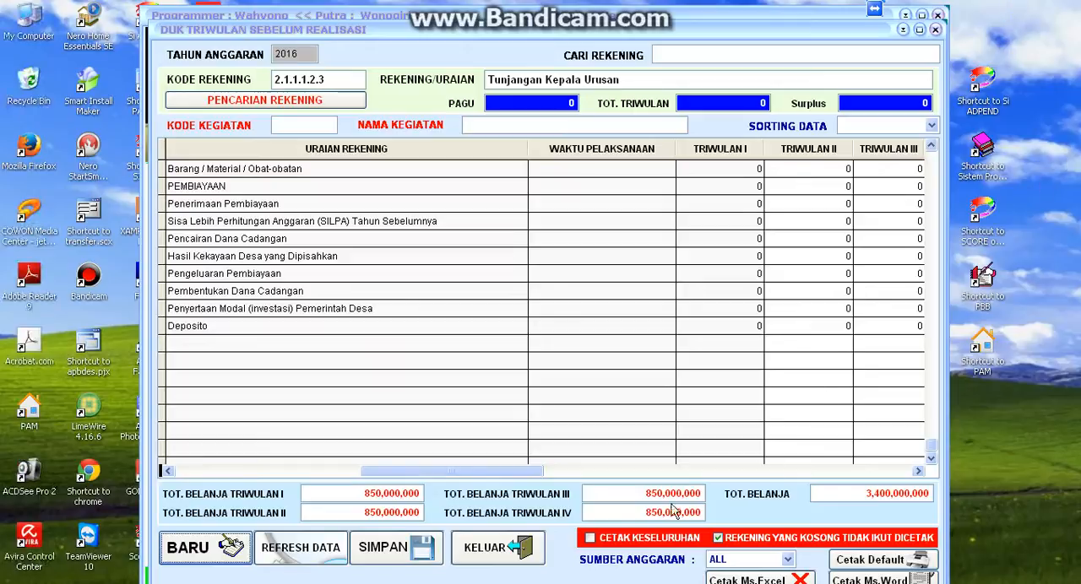
click(491, 547)
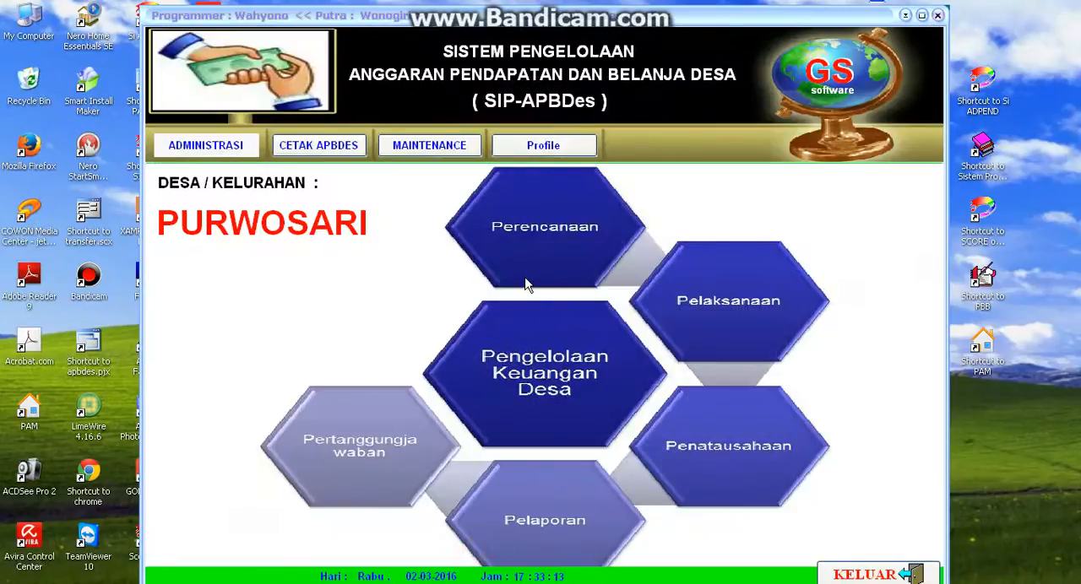